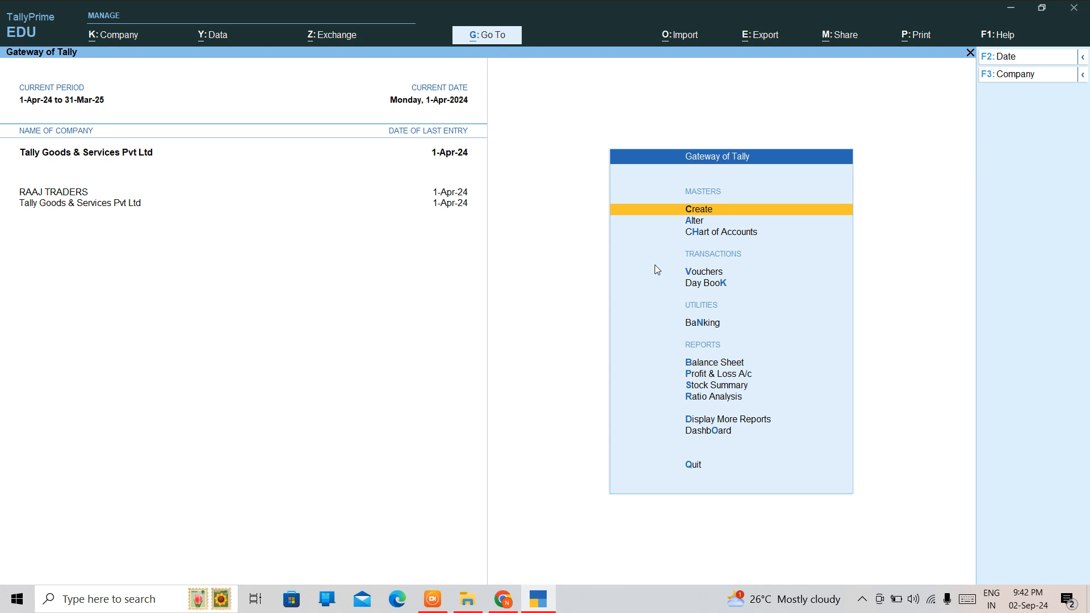
Check the current balances of the CAPITAL and Cash ledgers through the Payment and Sales voucher screens.
{"action": "key", "text": "Down"}
{"action": "key", "text": "Down"}
{"action": "key", "text": "Down"}
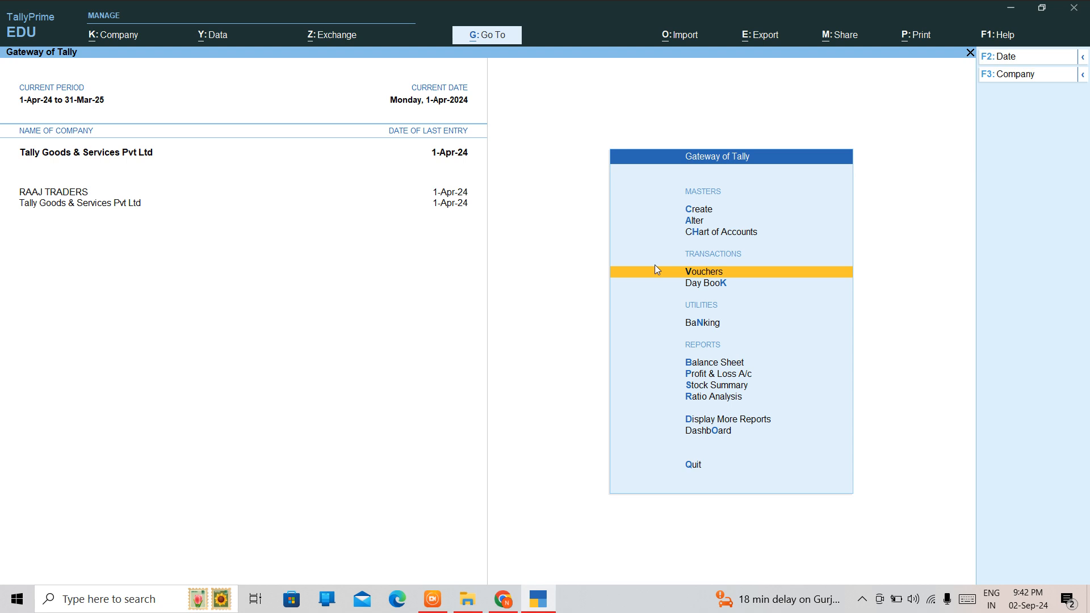
{"action": "key", "text": "Return"}
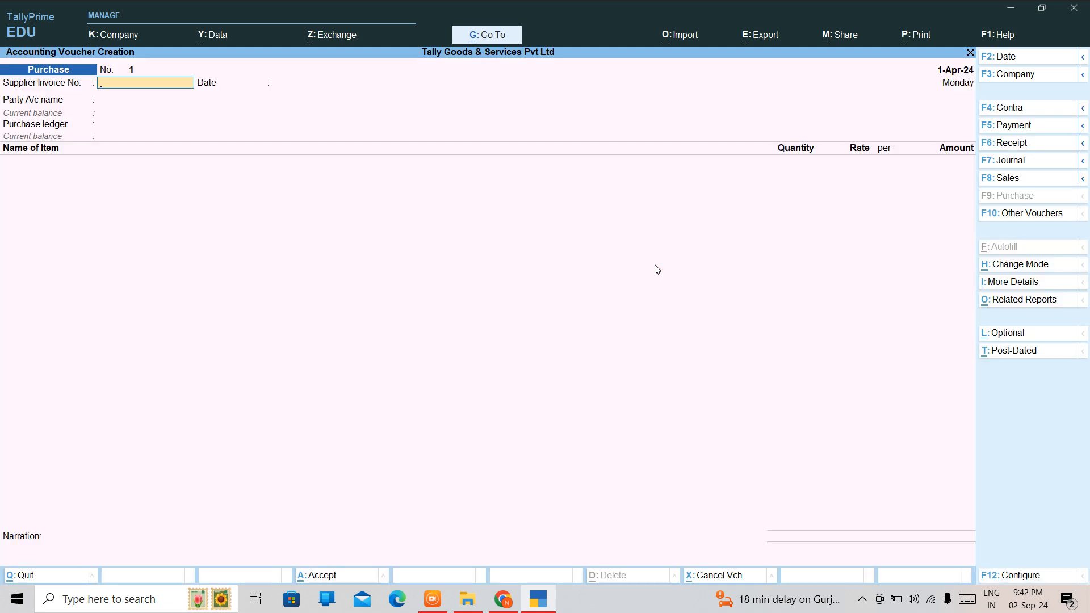
{"action": "key", "text": "F6"}
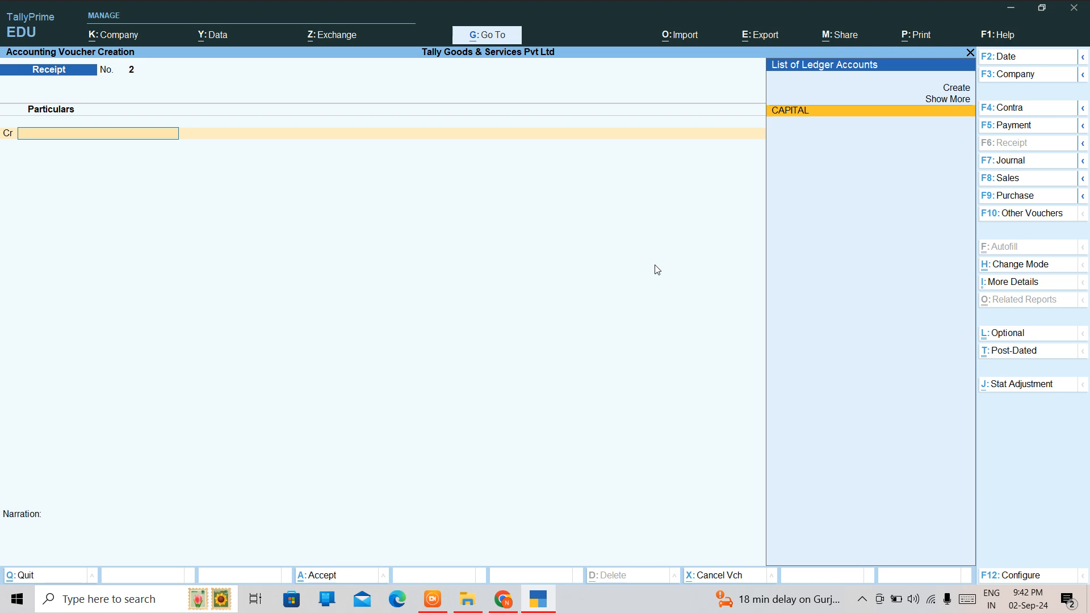
{"action": "key", "text": "F5"}
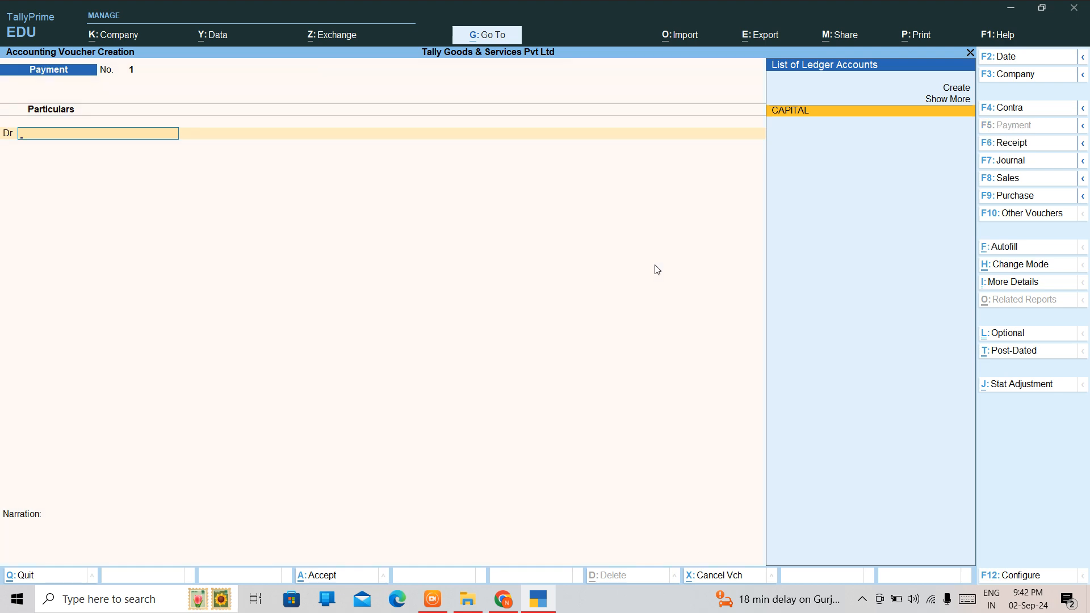
{"action": "key", "text": "Return"}
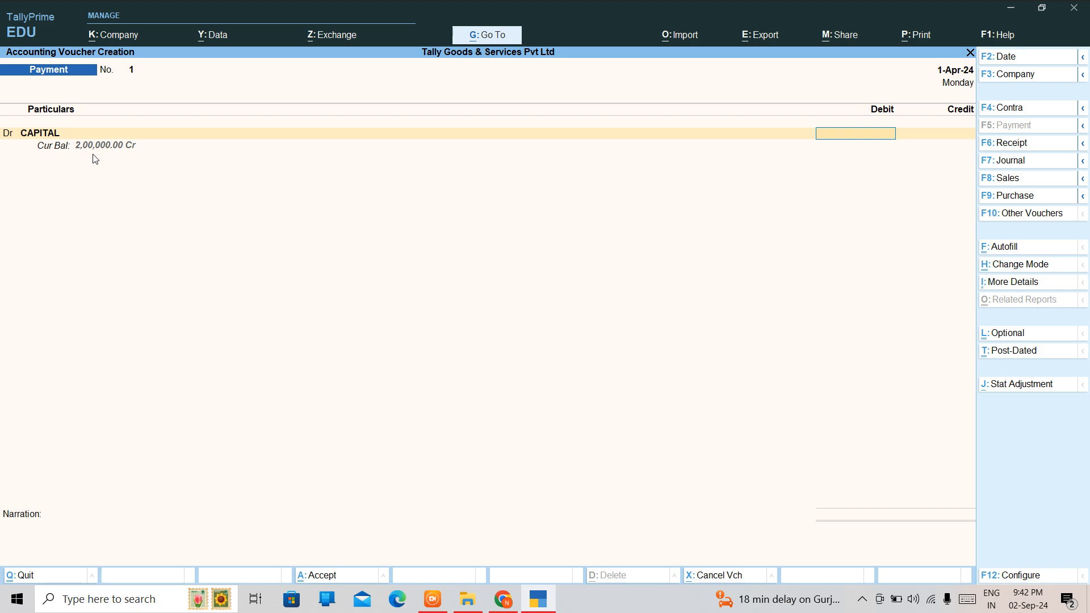
{"action": "key", "text": "F9"}
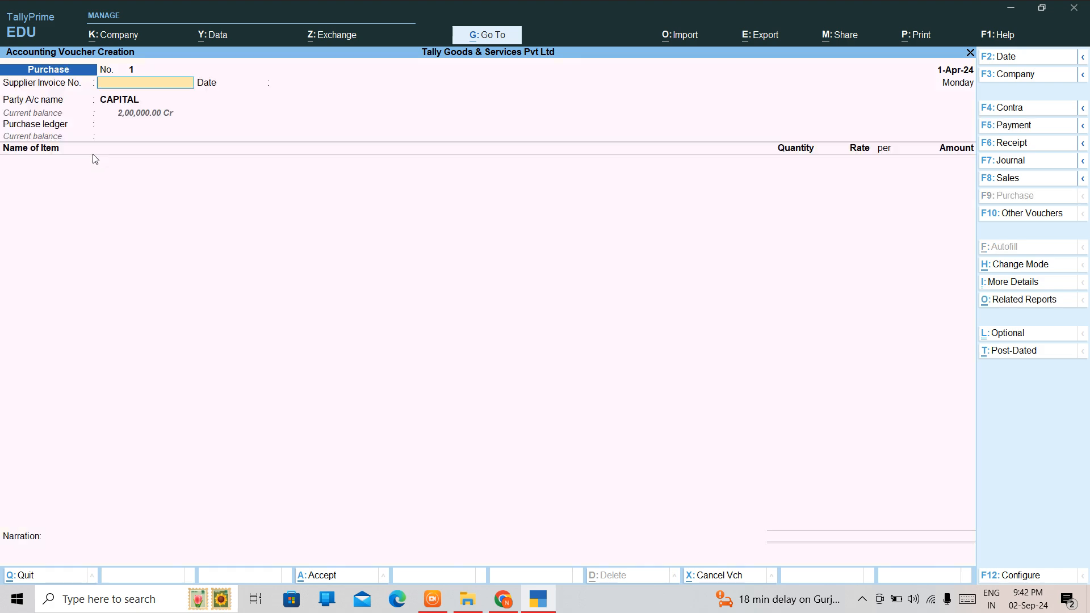
{"action": "key", "text": "F8"}
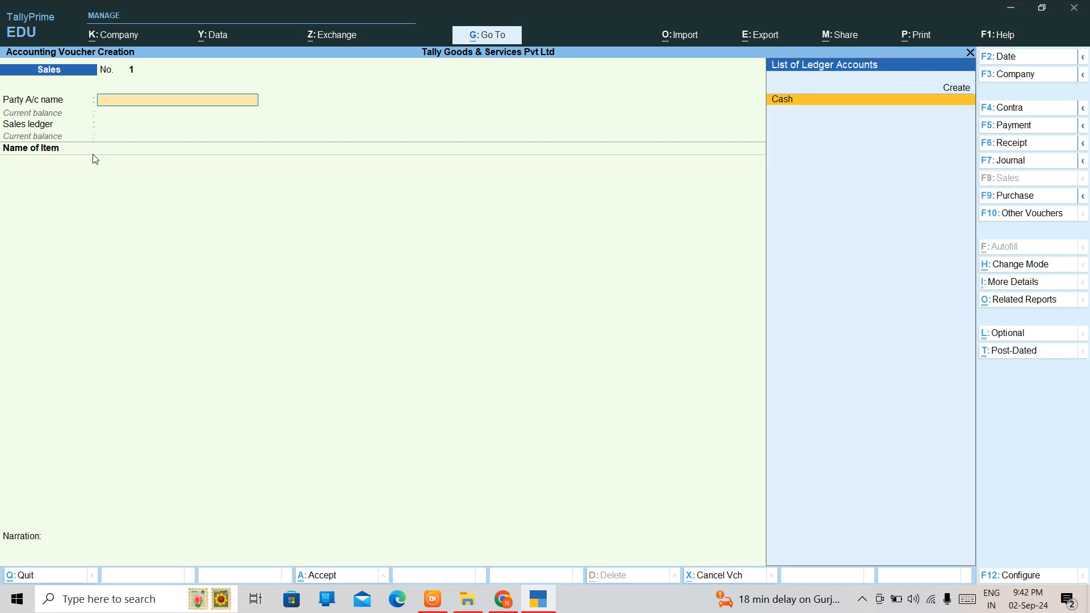
{"action": "key", "text": "Return"}
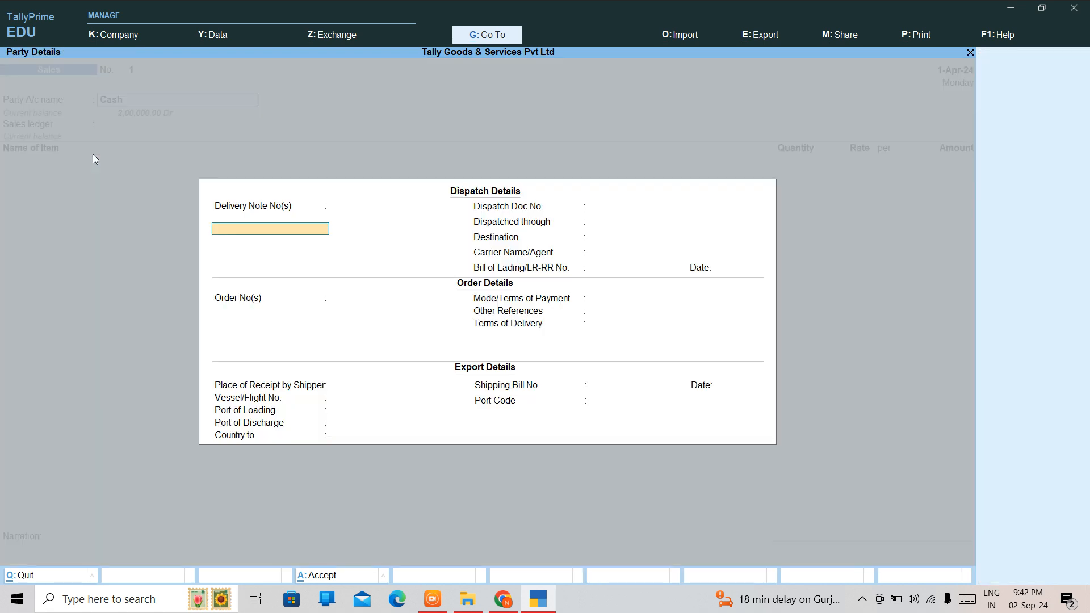
{"action": "key", "text": "ctrl+a"}
{"action": "key", "text": "ctrl+a"}
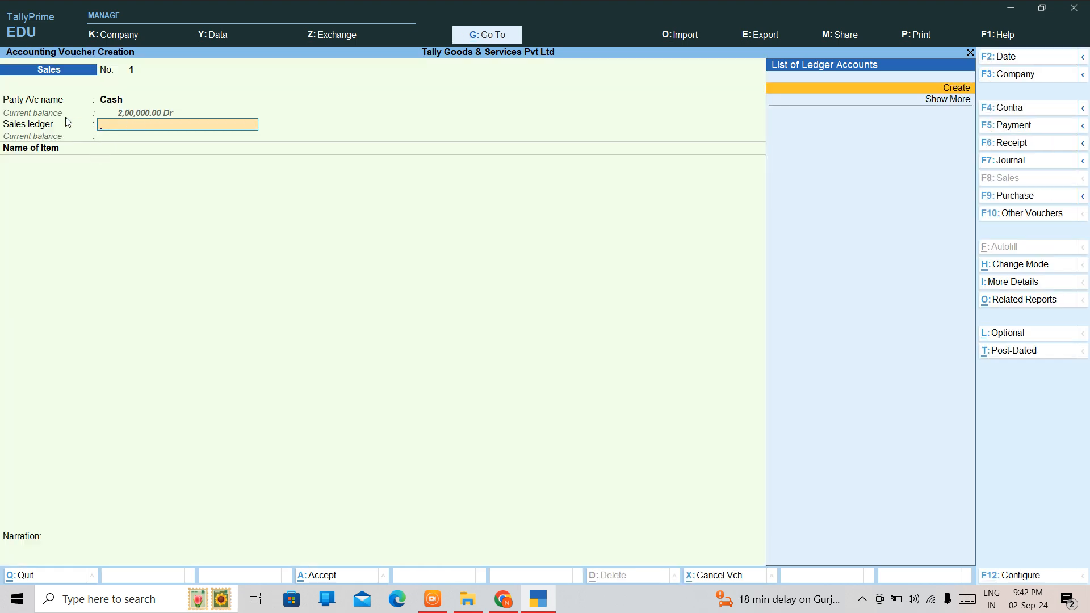
{"action": "key", "text": "Escape"}
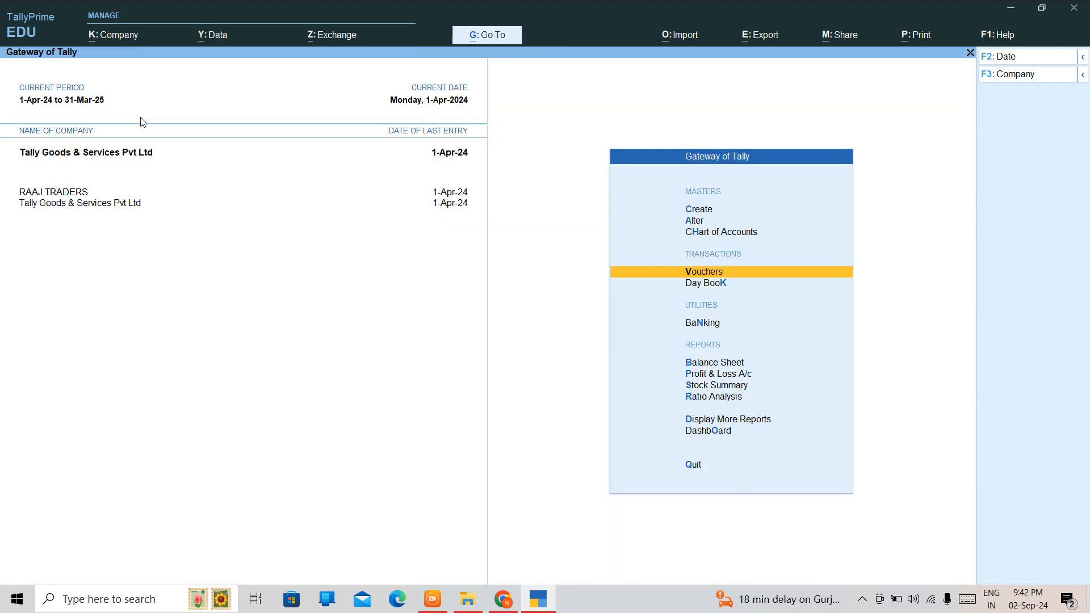
Review the entries recorded in the Day Book.
{"action": "key", "text": "Down"}
{"action": "key", "text": "Return"}
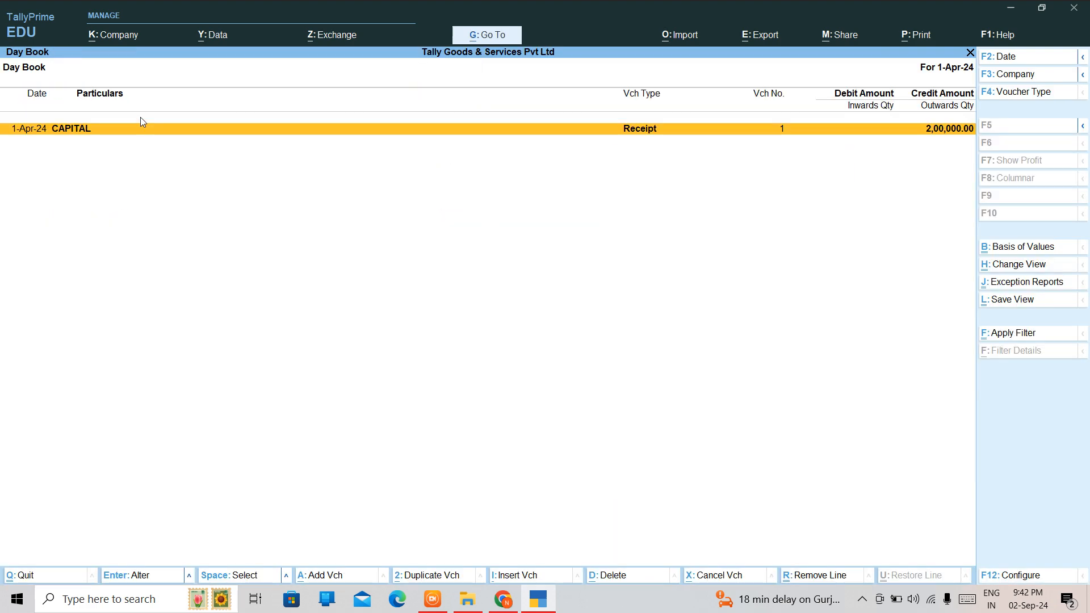
{"action": "key", "text": "Escape"}
Examine the Balance Sheet and the group summary of its Current Assets, including Cash-in-Hand.
{"action": "key", "text": "Down"}
{"action": "key", "text": "Down"}
{"action": "key", "text": "Down"}
{"action": "key", "text": "Up"}
{"action": "key", "text": "Return"}
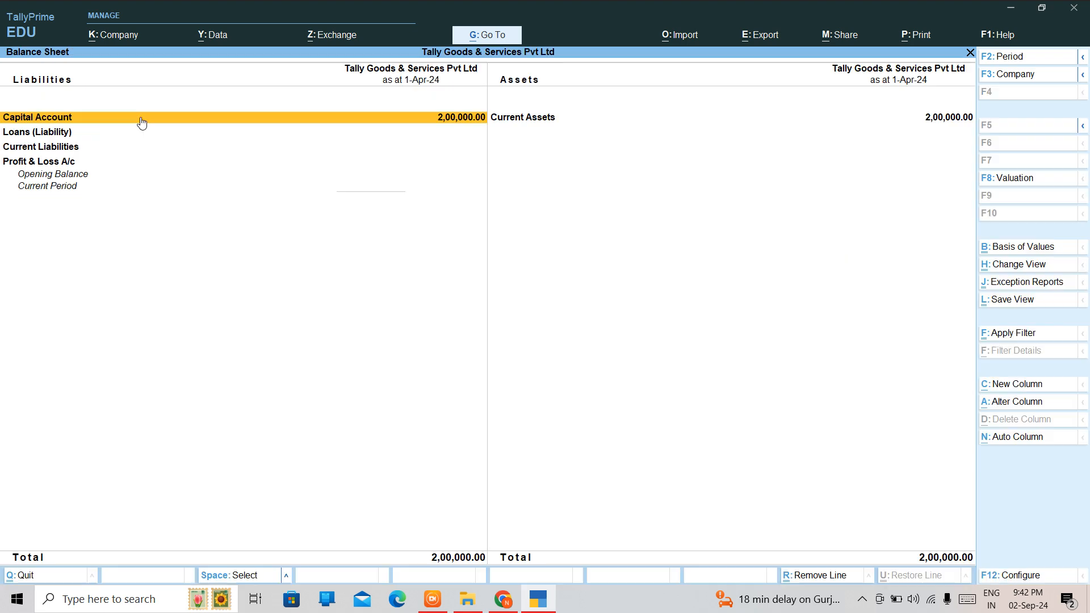
{"action": "key", "text": "Right"}
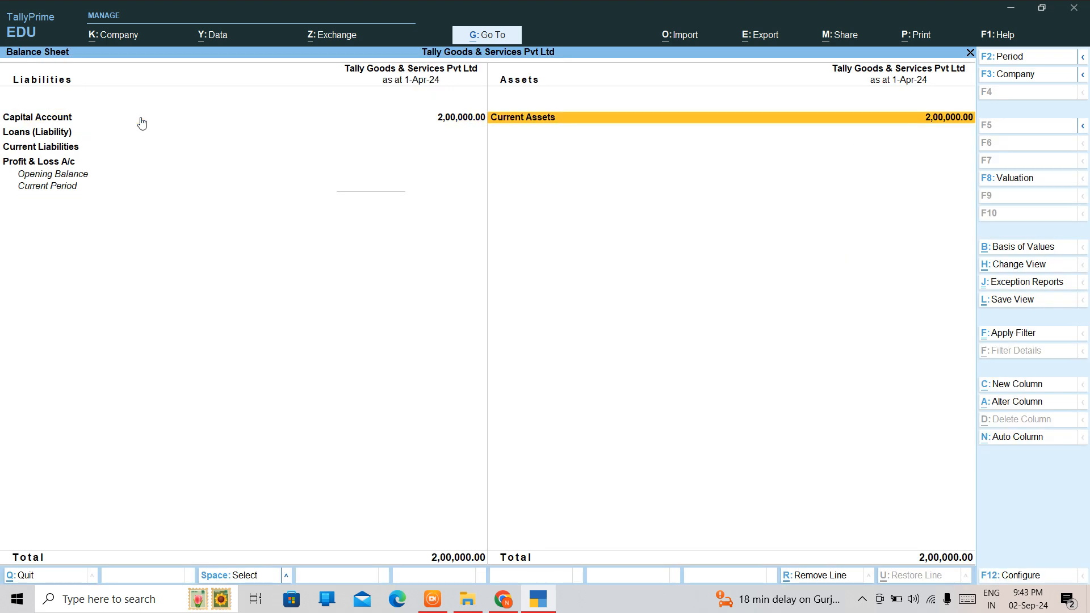
{"action": "key", "text": "Return"}
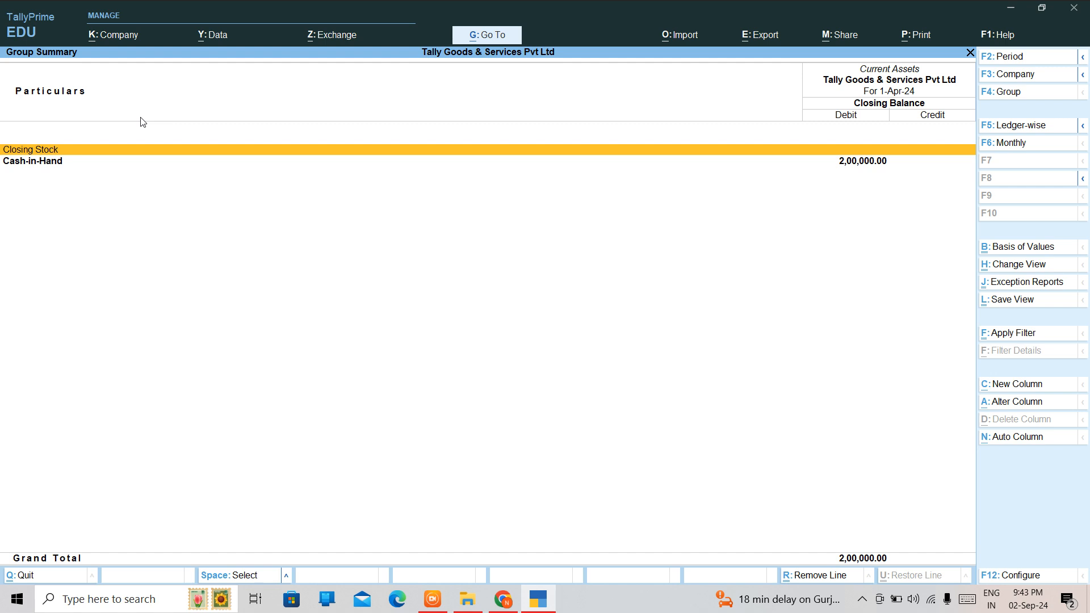
{"action": "key", "text": "Down"}
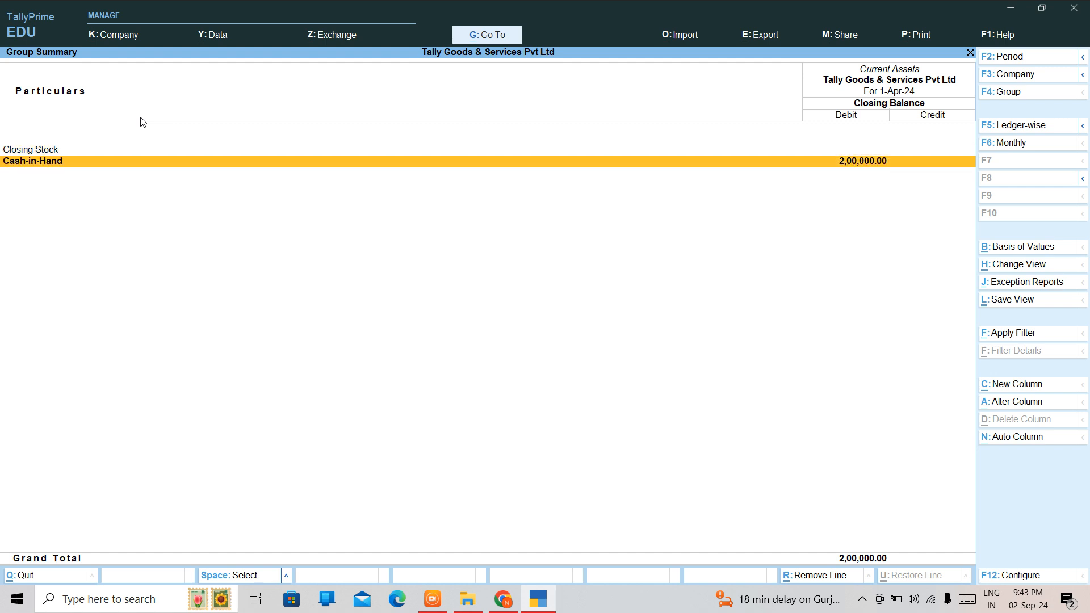
{"action": "key", "text": "Escape"}
{"action": "key", "text": "Escape"}
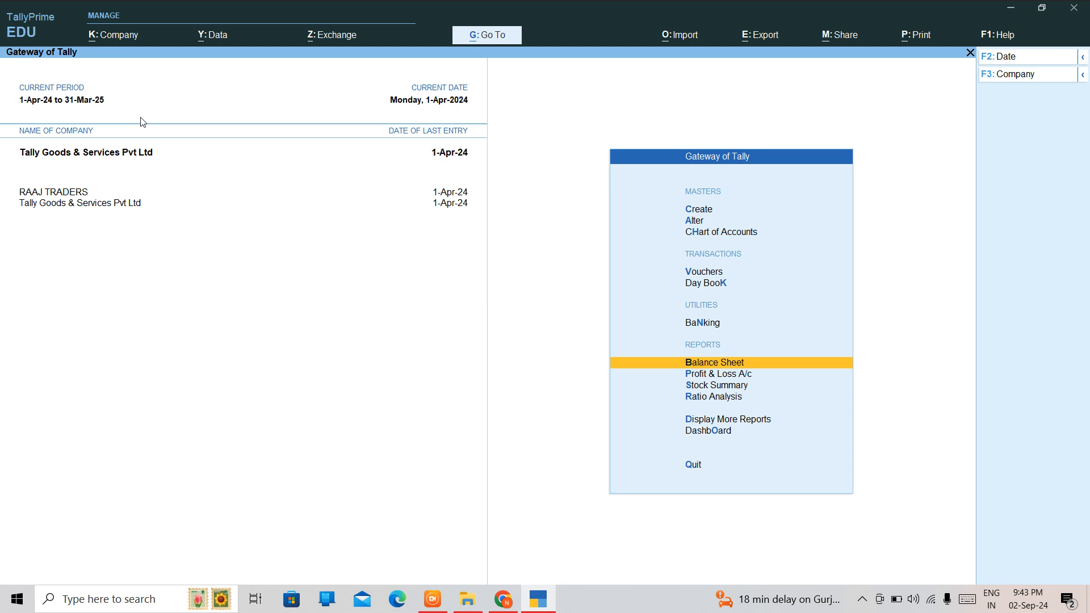
Start a Purchase voucher with supplier invoice number 123 and the invoice date 1-Apr-24.
{"action": "key", "text": "Up"}
{"action": "key", "text": "Up"}
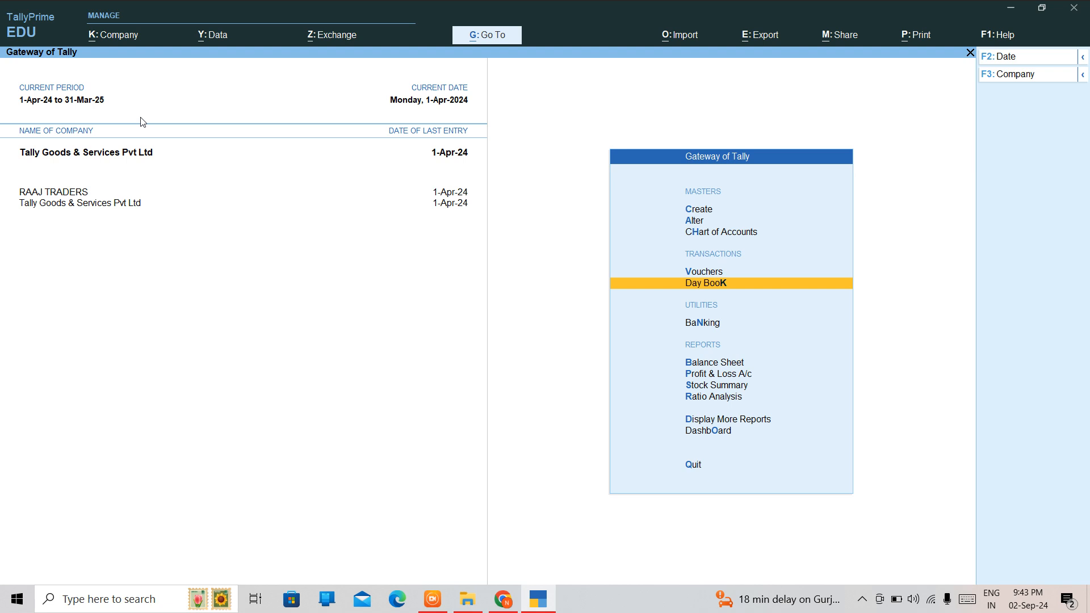
{"action": "key", "text": "Up"}
{"action": "key", "text": "Return"}
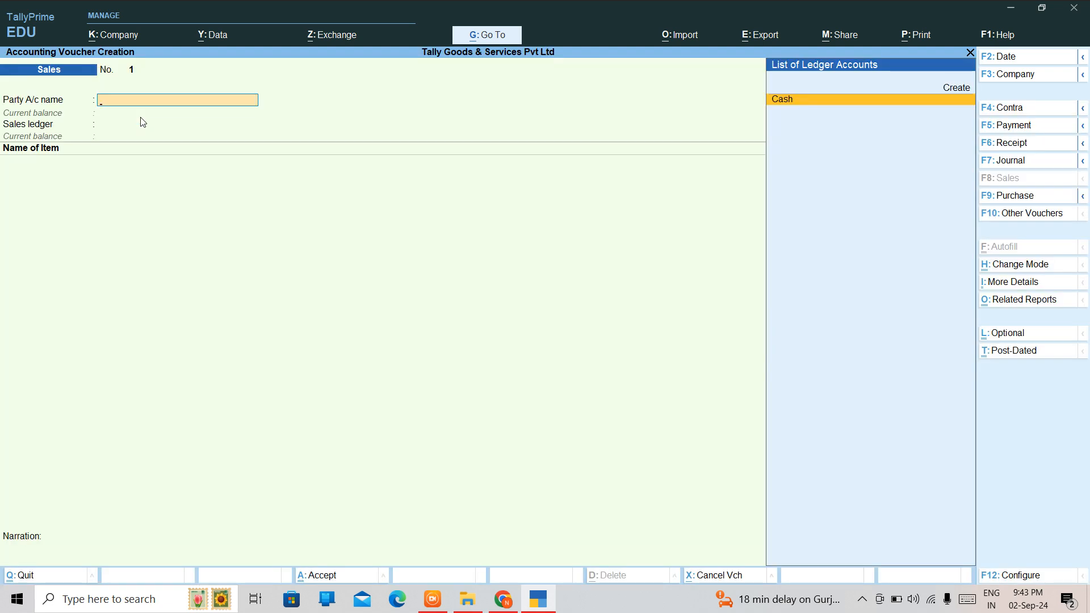
{"action": "key", "text": "F9"}
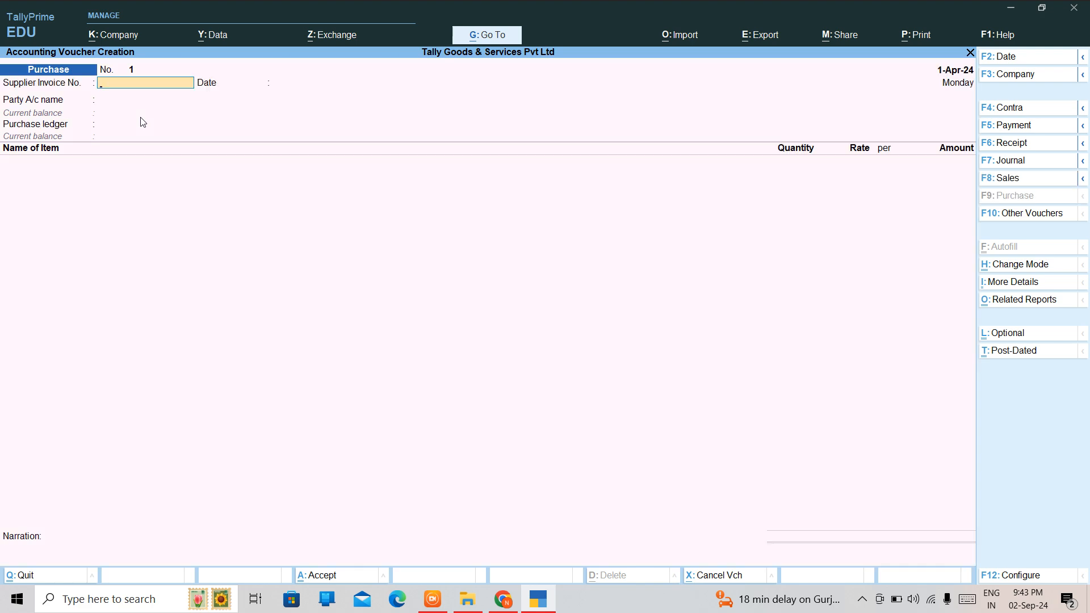
{"action": "type", "text": "123"}
{"action": "key", "text": "Return"}
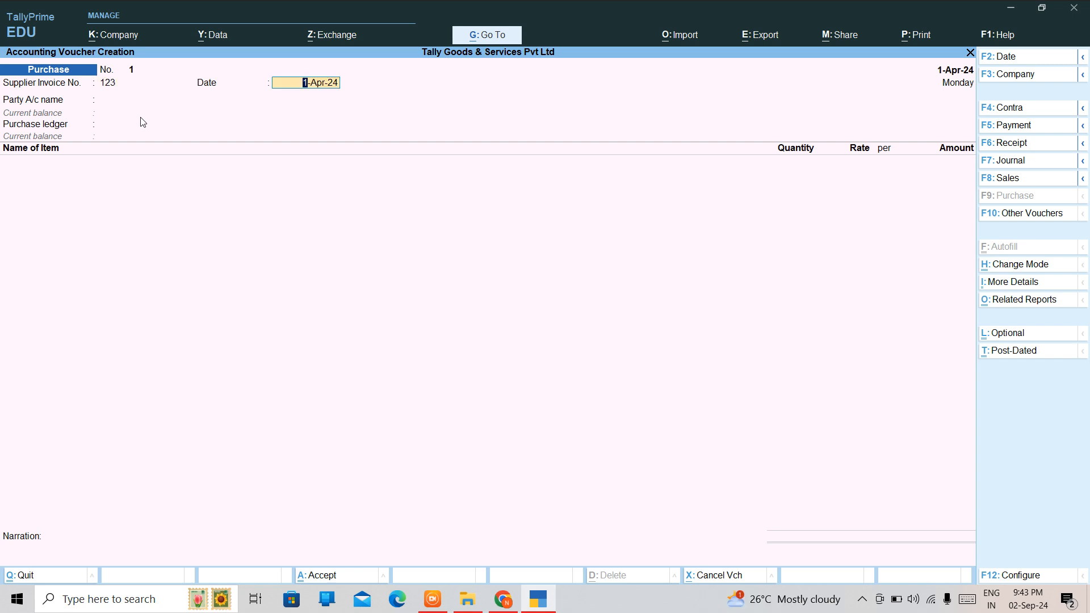
{"action": "key", "text": "Return"}
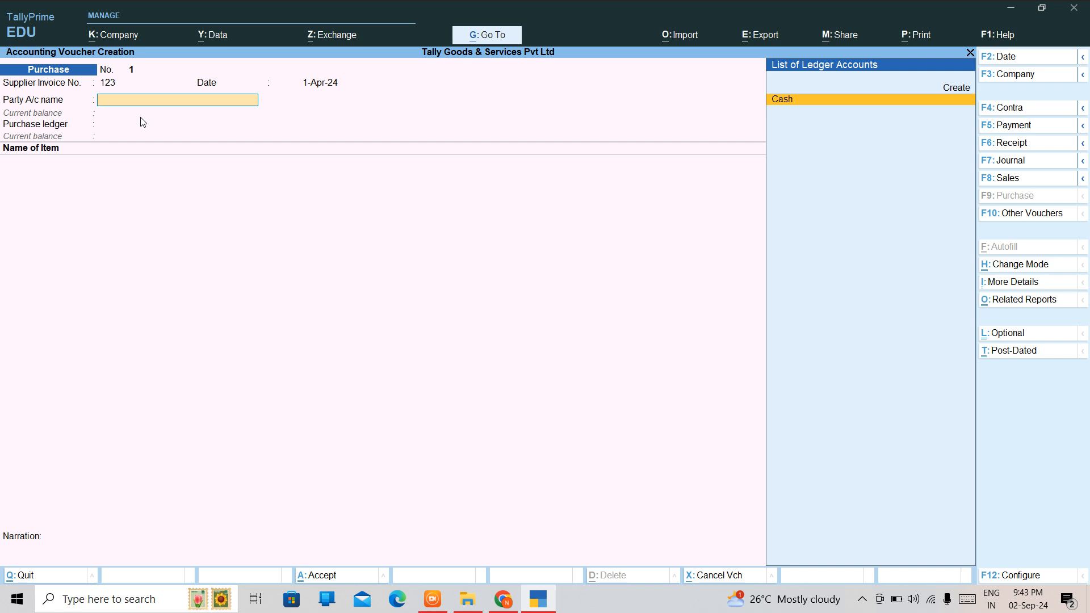
Choose Cash as the party account and set the supplier's mailing name to SURAJ TRADERS in the party details.
{"action": "key", "text": "Return"}
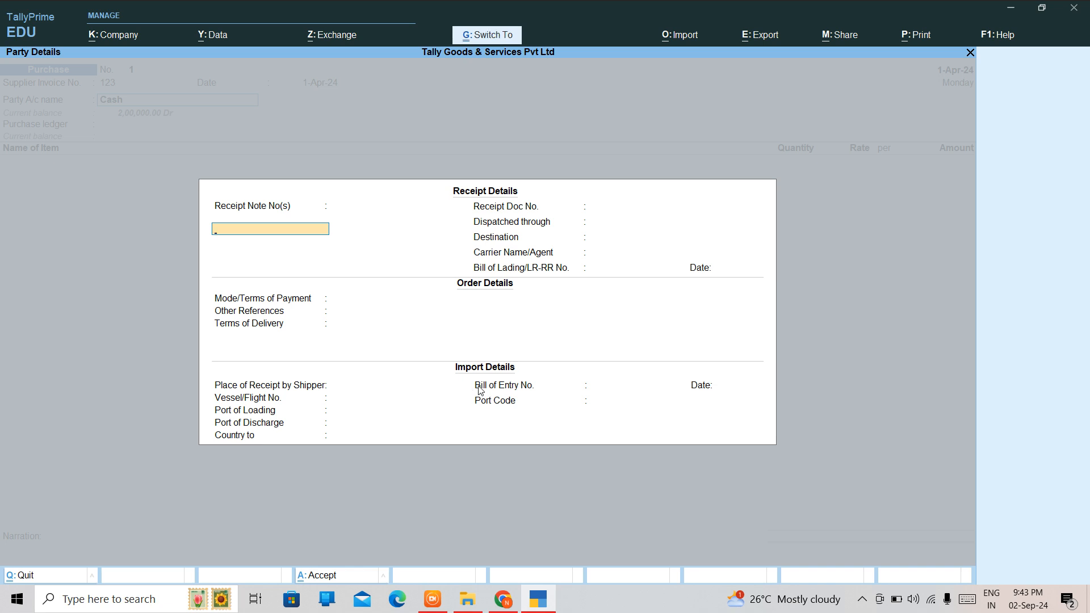
{"action": "key", "text": "Escape"}
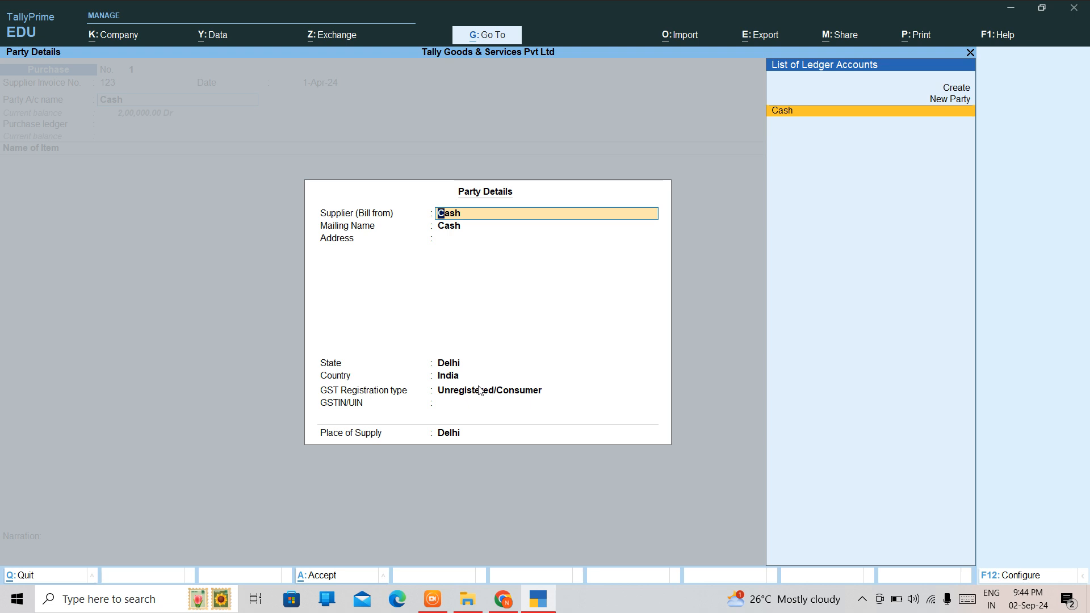
{"action": "key", "text": "Return"}
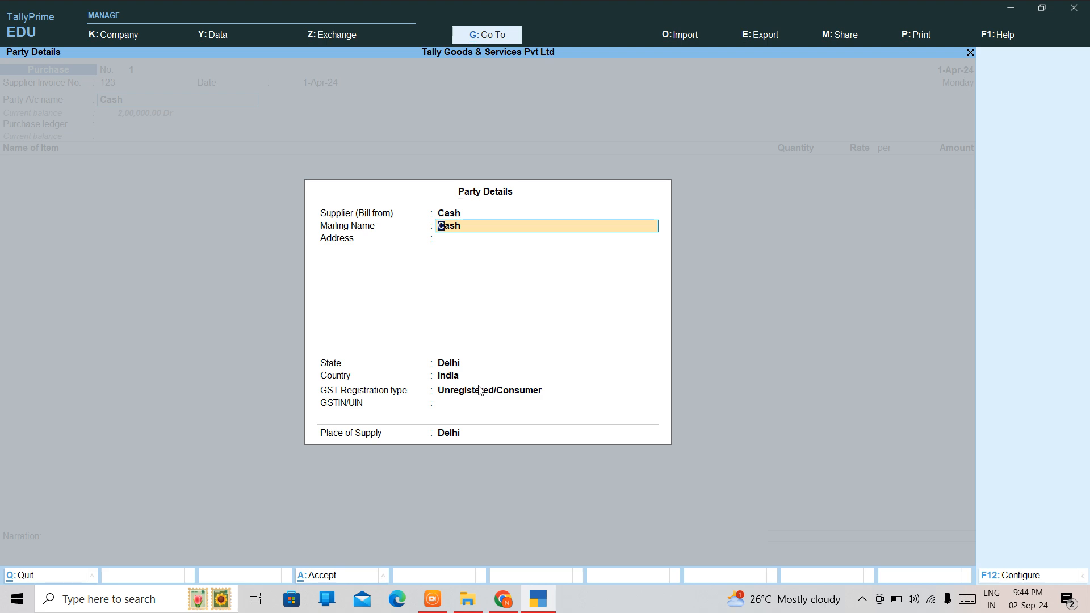
{"action": "type", "text": "SURAJ TRADERS"}
{"action": "key", "text": "Return"}
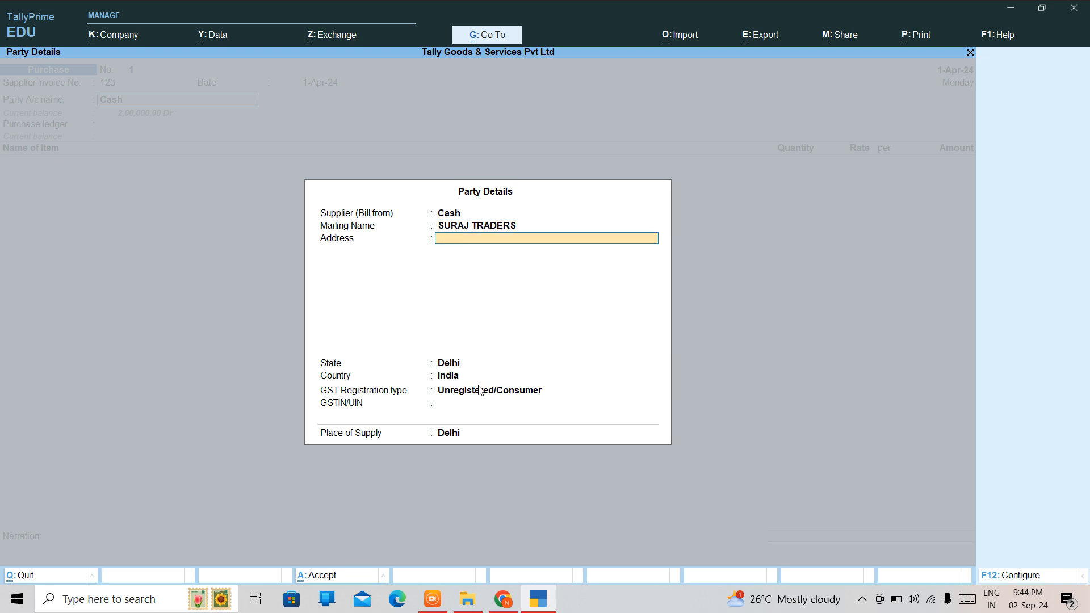
Enter DELHI as the supplier's address, set GST registration type to Regular with GSTIN blank, and accept Delhi as place of supply.
{"action": "type", "text": "DEL"}
{"action": "key", "text": "Return"}
{"action": "key", "text": "Return"}
{"action": "key", "text": "Return"}
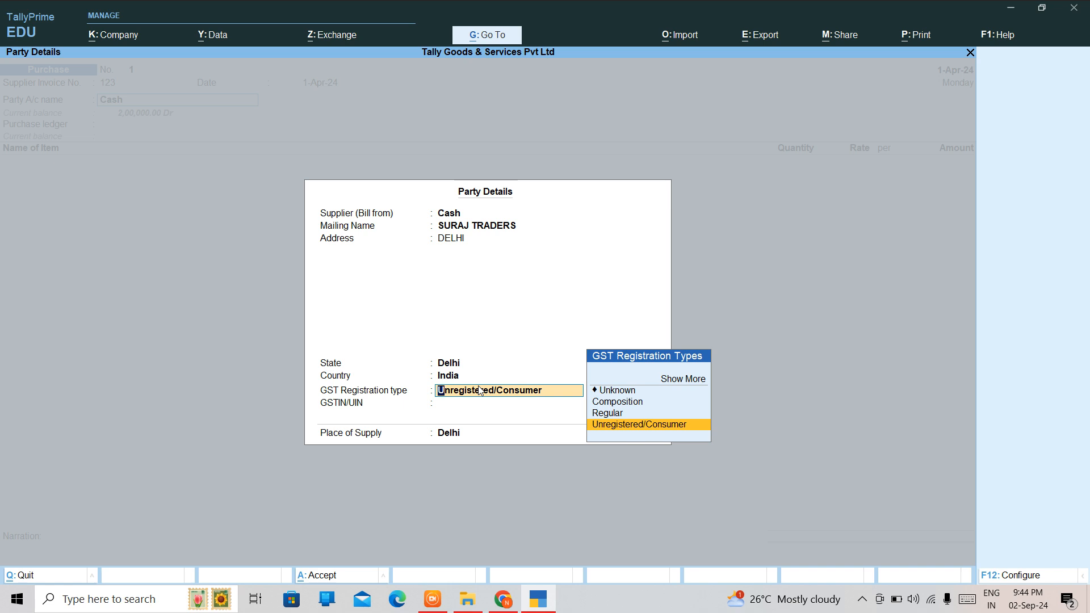
{"action": "key", "text": "Up"}
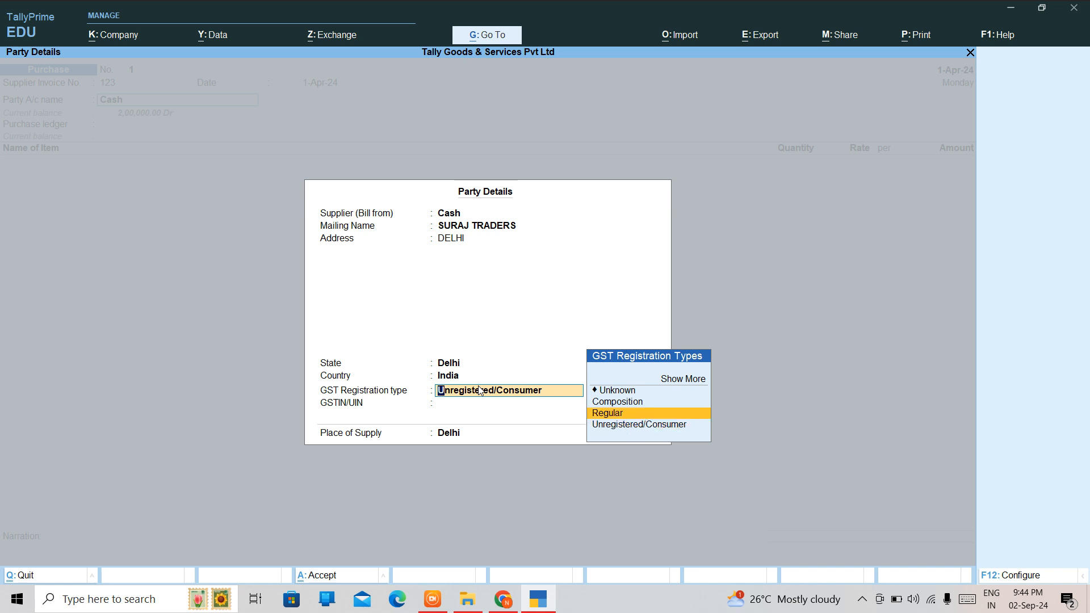
{"action": "key", "text": "Return"}
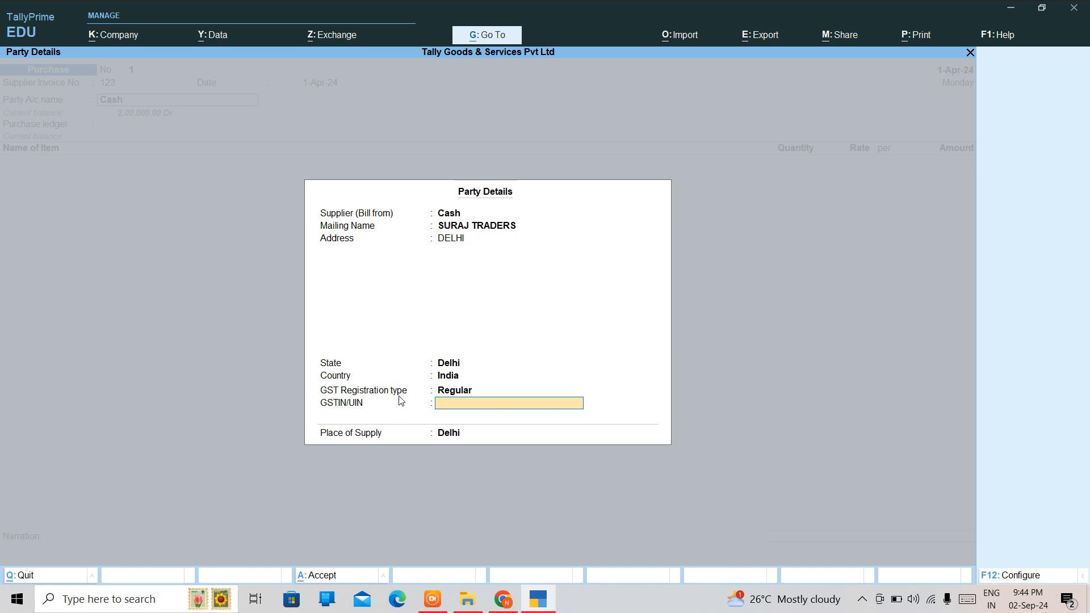
{"action": "key", "text": "Return"}
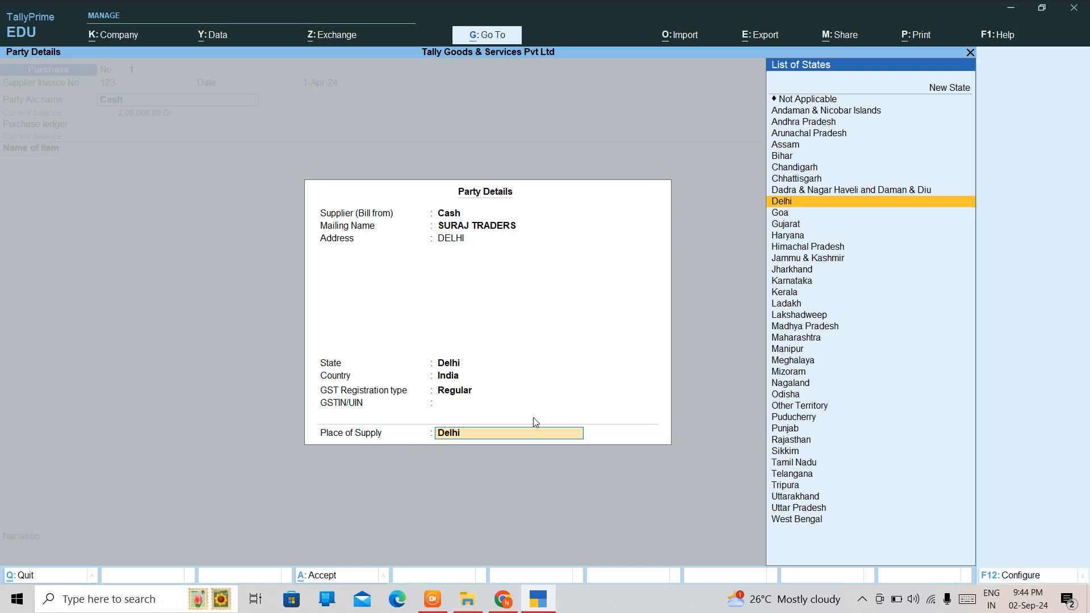
{"action": "key", "text": "Return"}
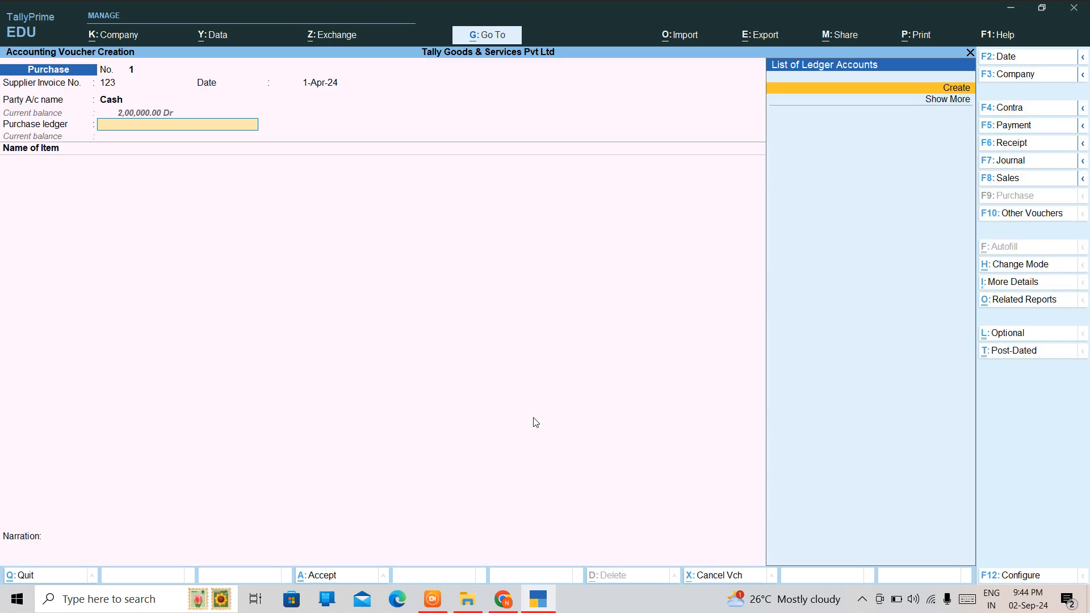
Create a ledger named PURCHASE under Purchase Accounts with default tax settings and use it as the voucher's purchase ledger.
{"action": "key", "text": "Return"}
{"action": "type", "text": "P"}
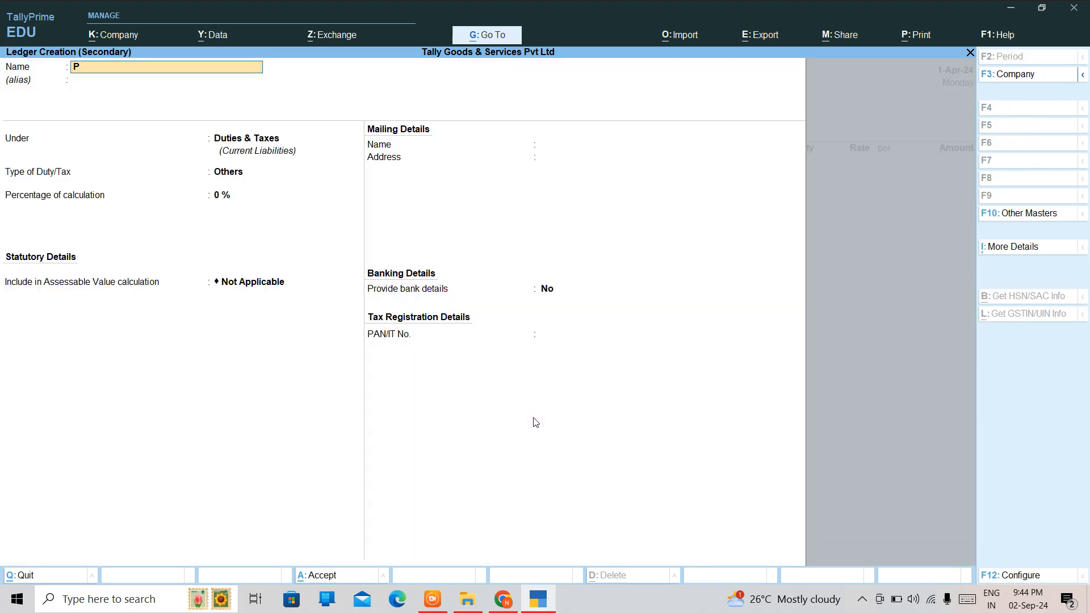
{"action": "type", "text": "URCHASE"}
{"action": "key", "text": "Return"}
{"action": "key", "text": "Return"}
{"action": "type", "text": "Pur"}
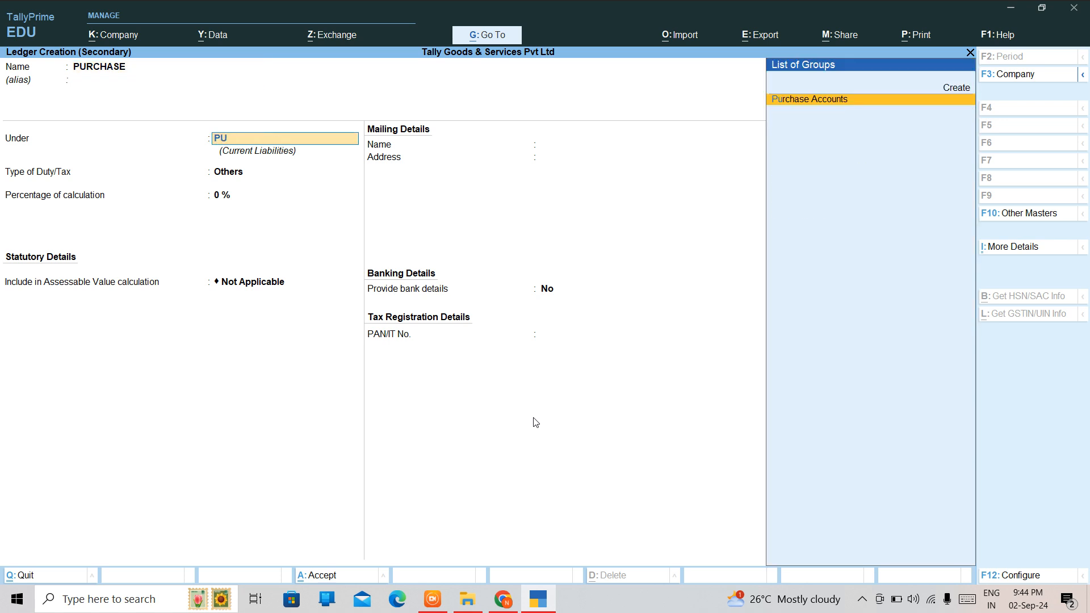
{"action": "key", "text": "Return"}
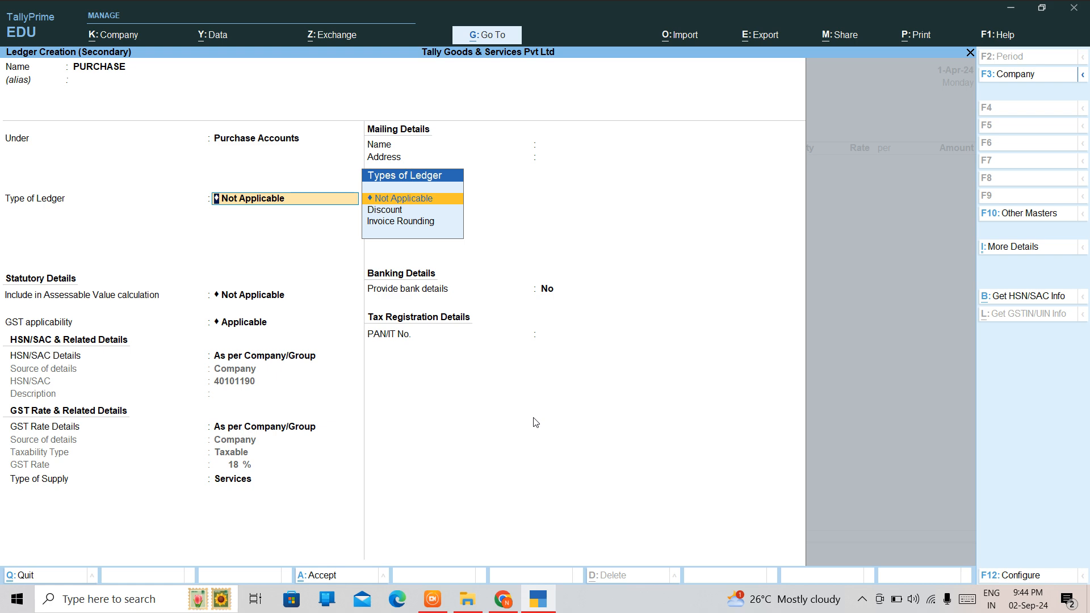
{"action": "key", "text": "Return"}
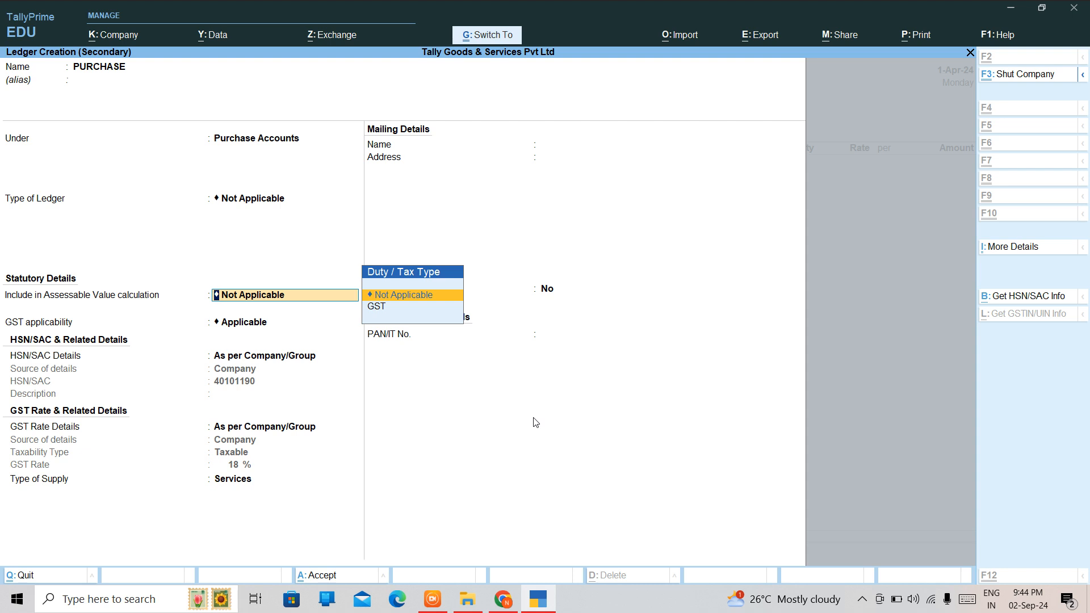
{"action": "key", "text": "ctrl+a"}
{"action": "key", "text": "Return"}
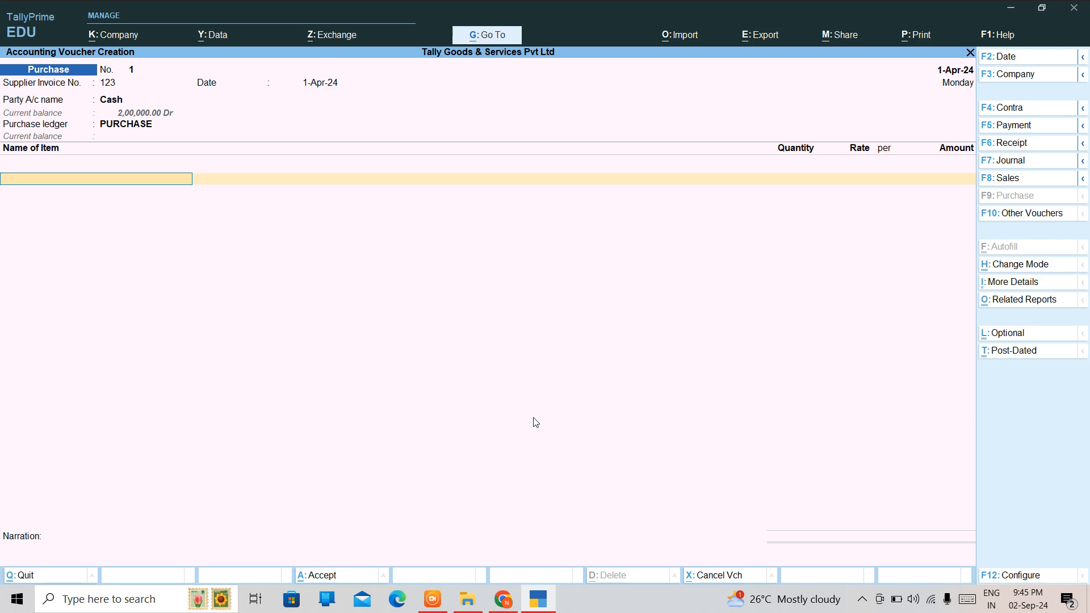
Add the stock item Bulb to the purchase voucher with quantity 100 PCS at a rate of 200 per PCS.
{"action": "type", "text": "N"}
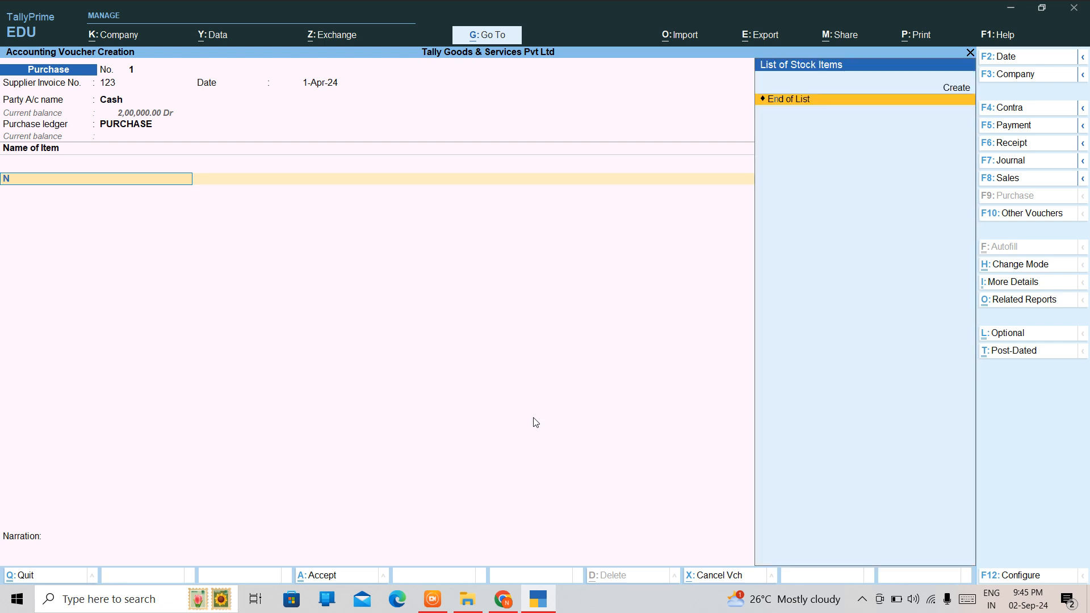
{"action": "key", "text": "BackSpace"}
{"action": "key", "text": "Down"}
{"action": "key", "text": "Return"}
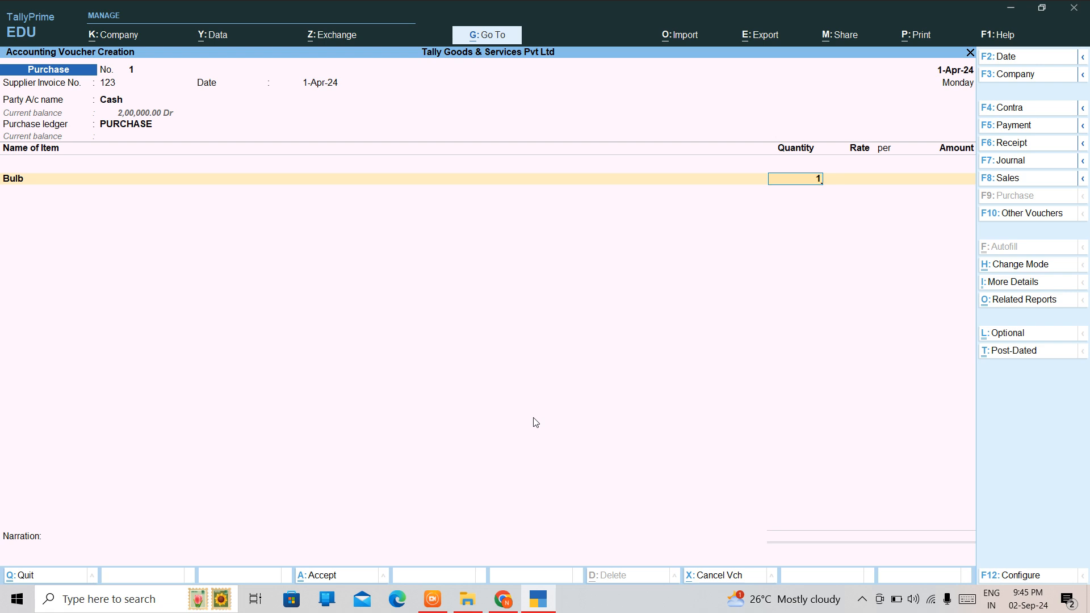
{"action": "type", "text": "100"}
{"action": "key", "text": "Return"}
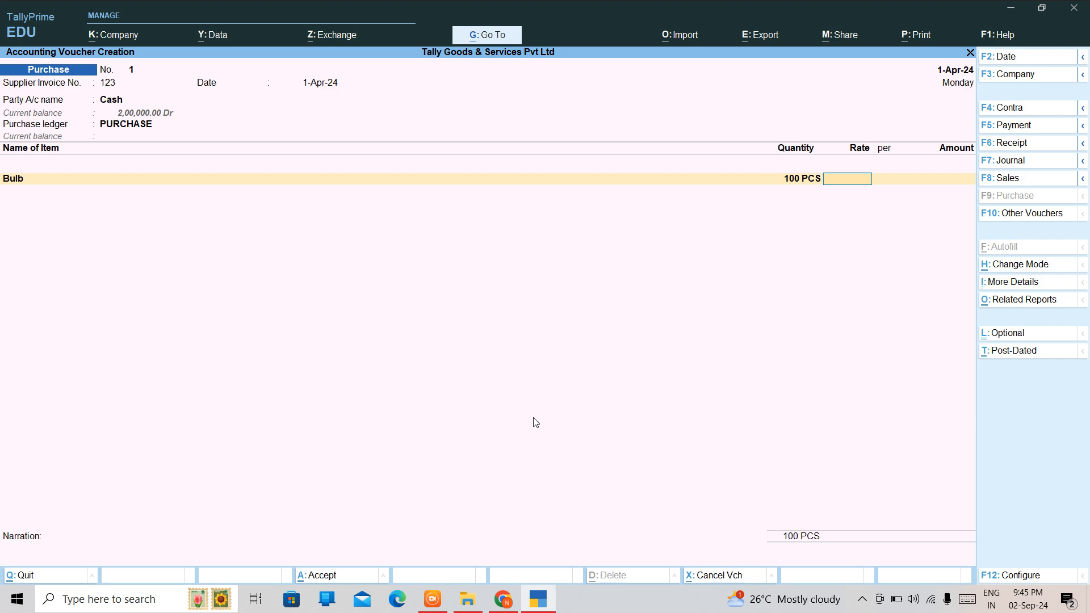
{"action": "type", "text": "2000"}
{"action": "key", "text": "BackSpace"}
{"action": "key", "text": "Return"}
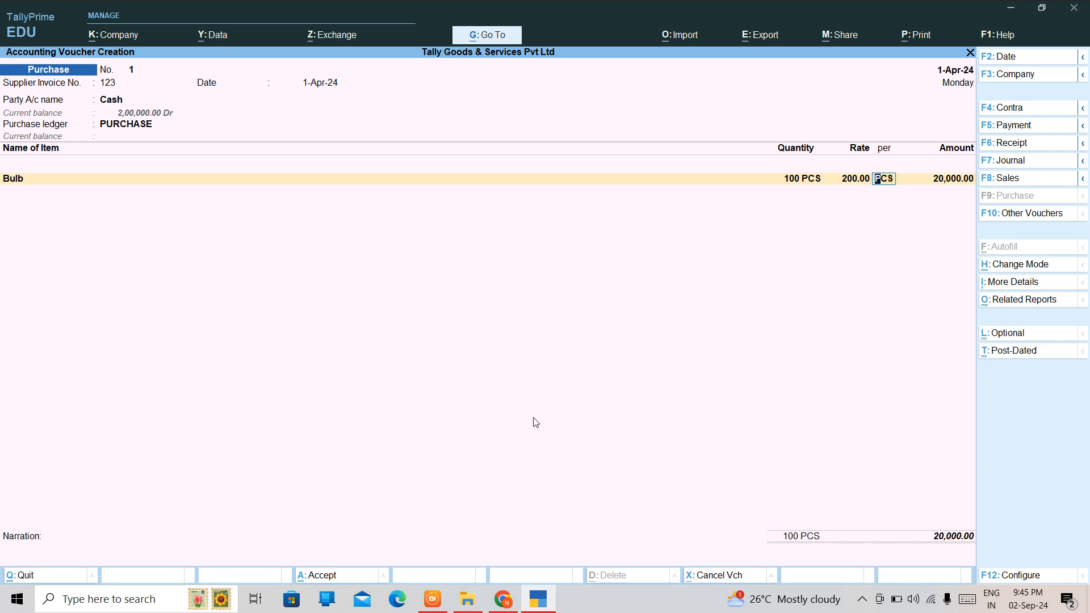
{"action": "left_click", "coordinate": [961, 181]}
{"action": "key", "text": "Return"}
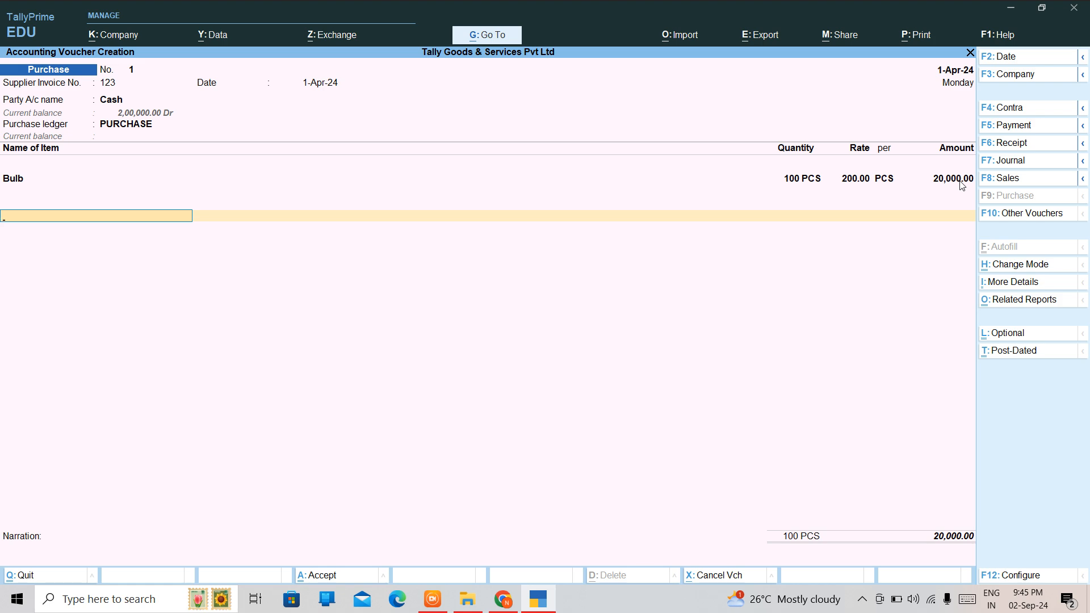
End the item list and begin a new ledger named CGST under the Duties & Taxes group for the tax line.
{"action": "key", "text": "Return"}
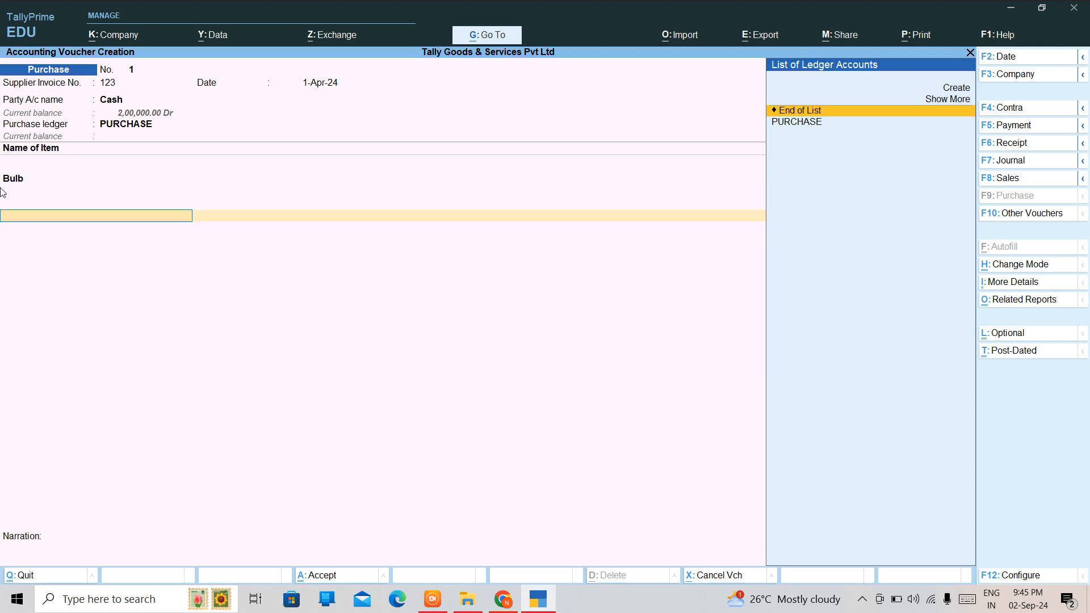
{"action": "key", "text": "alt+c"}
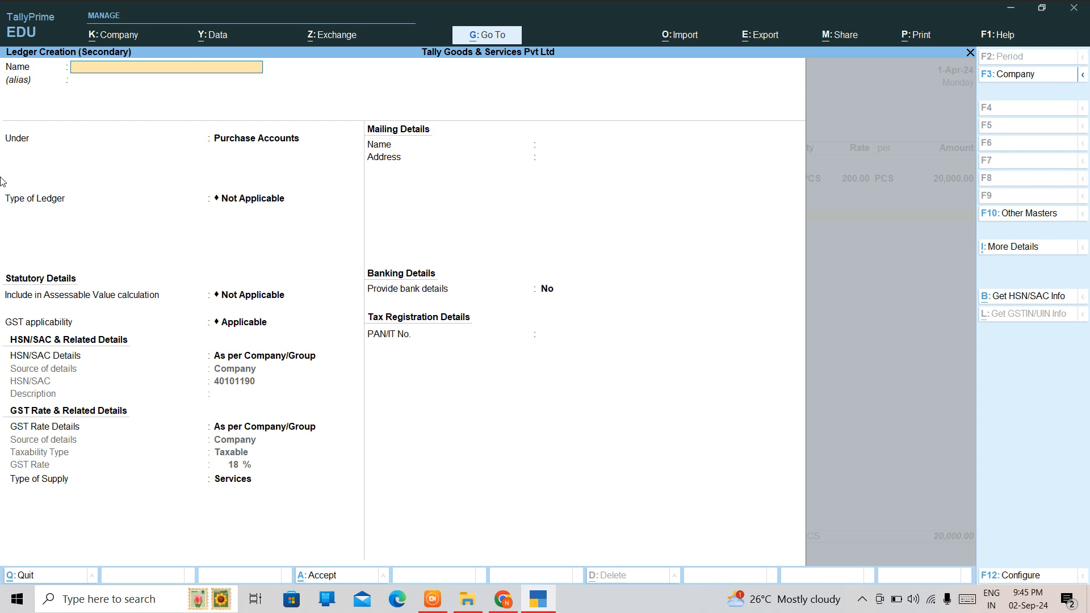
{"action": "type", "text": "C"}
{"action": "key", "text": "BackSpace"}
{"action": "type", "text": "CGST"}
{"action": "key", "text": "Return"}
{"action": "key", "text": "Return"}
{"action": "type", "text": "DU"}
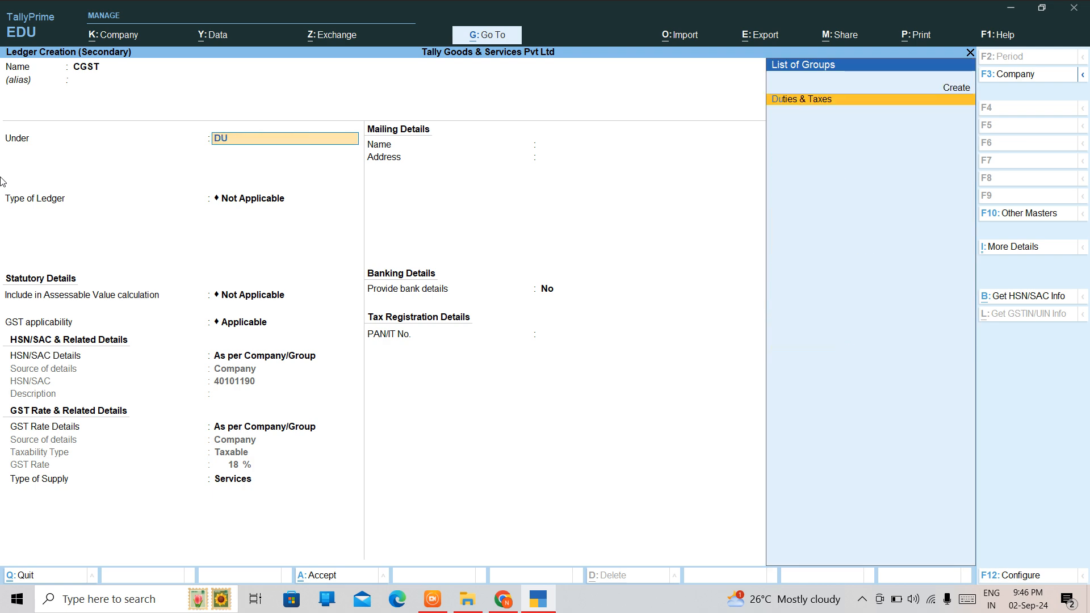
{"action": "key", "text": "Return"}
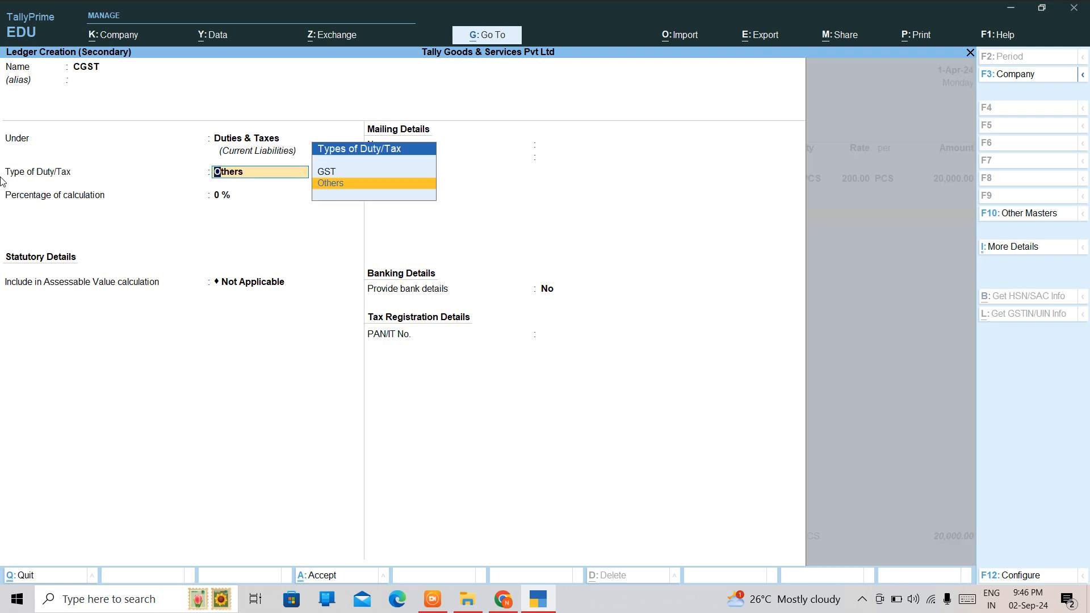
Set the CGST ledger to duty type GST, tax type CGST, 9 % and rounding Not Applicable, and save it into the voucher.
{"action": "key", "text": "Up"}
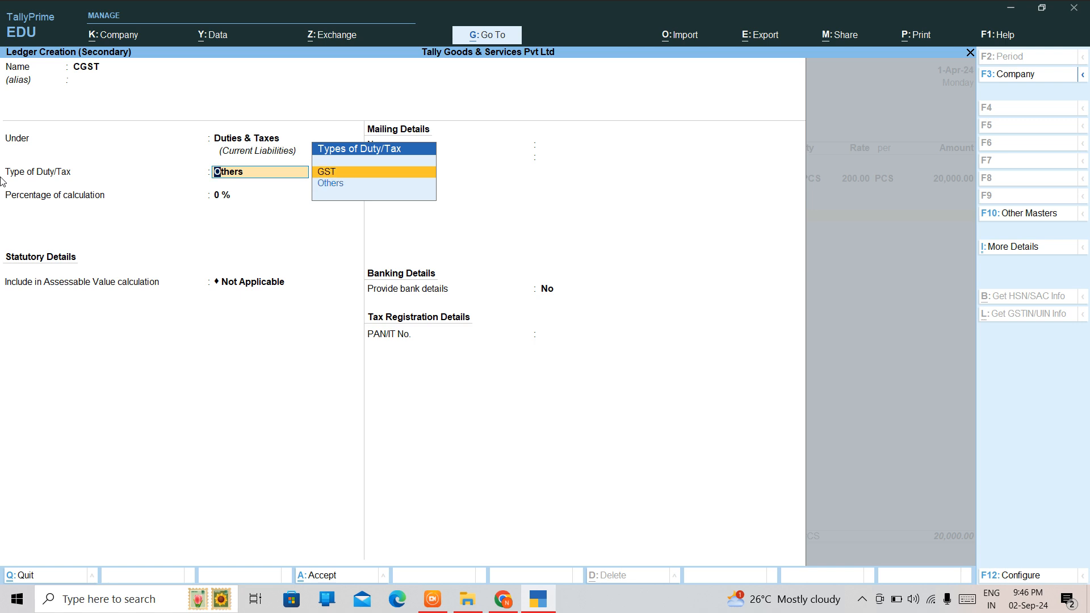
{"action": "key", "text": "Return"}
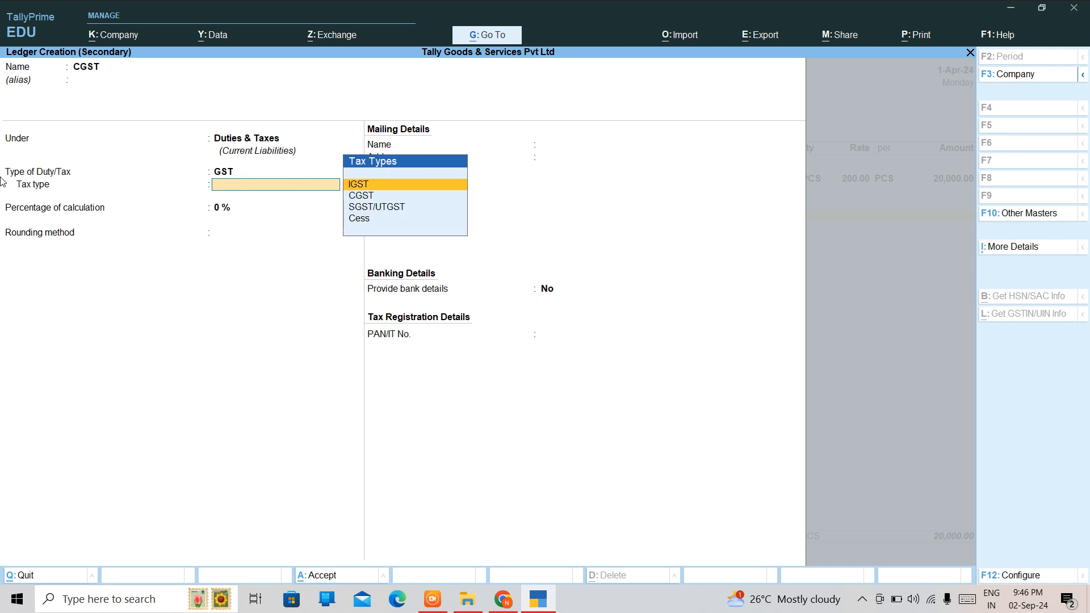
{"action": "key", "text": "Down"}
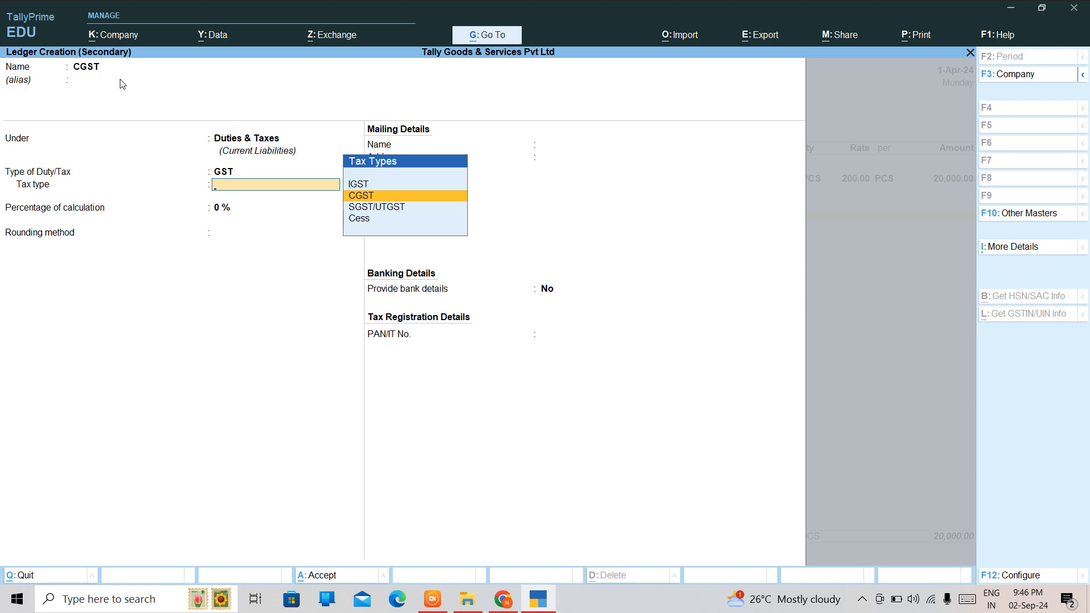
{"action": "key", "text": "Return"}
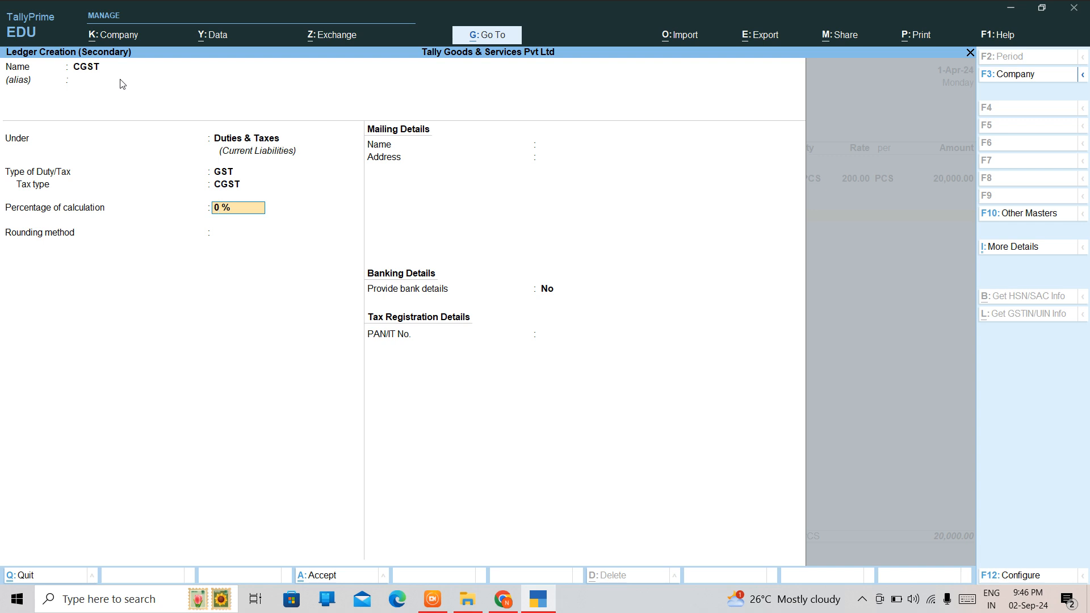
{"action": "type", "text": "9"}
{"action": "key", "text": "Return"}
{"action": "key", "text": "Return"}
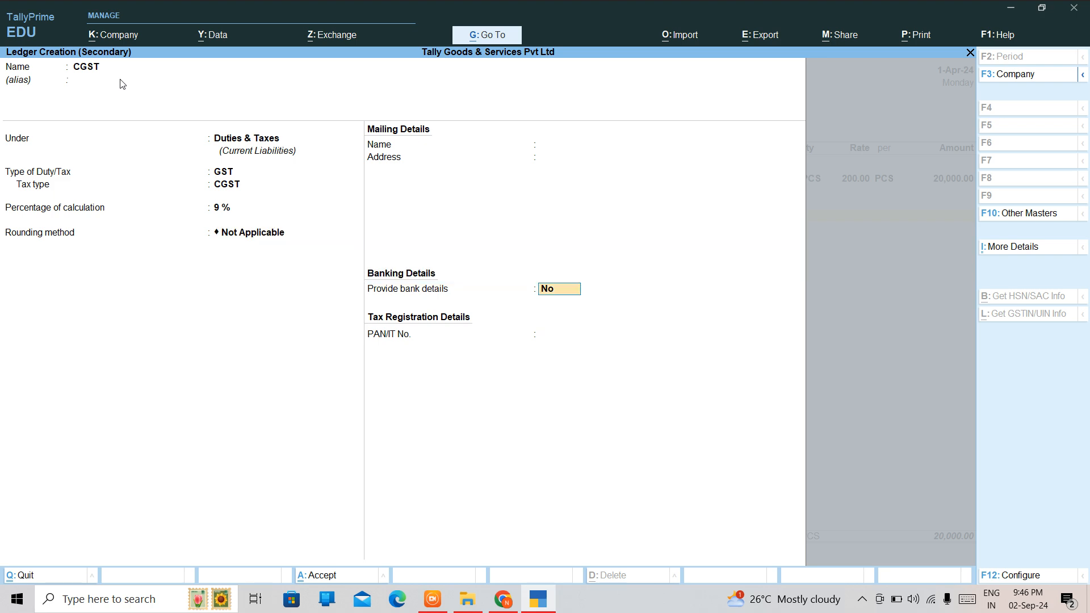
{"action": "key", "text": "ctrl+a"}
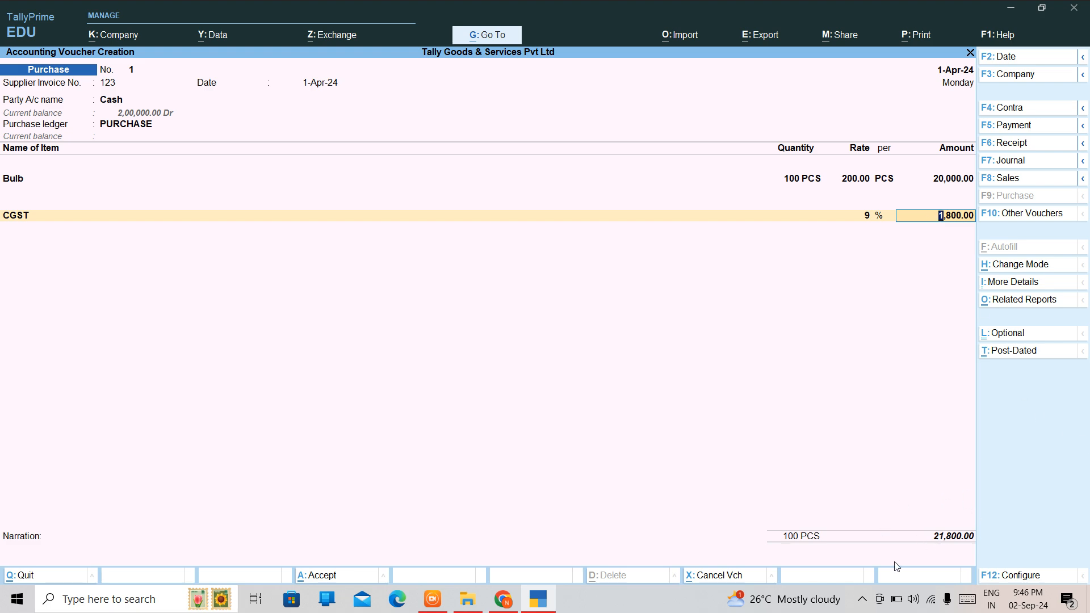
{"action": "key", "text": "Return"}
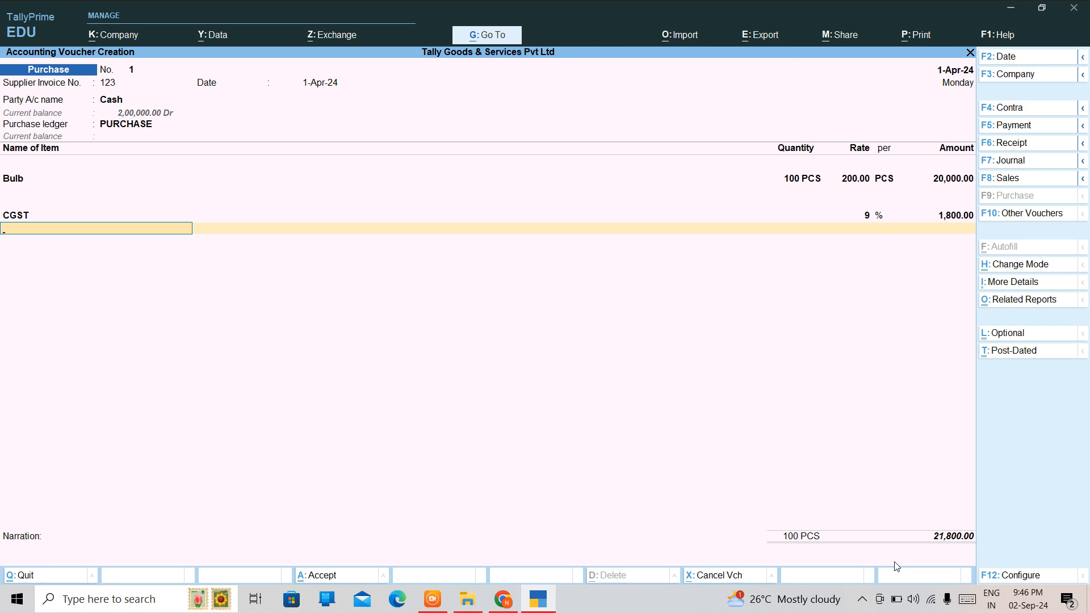
Begin another new ledger named SGST under Duties & Taxes for the second tax line.
{"action": "key", "text": "alt+c"}
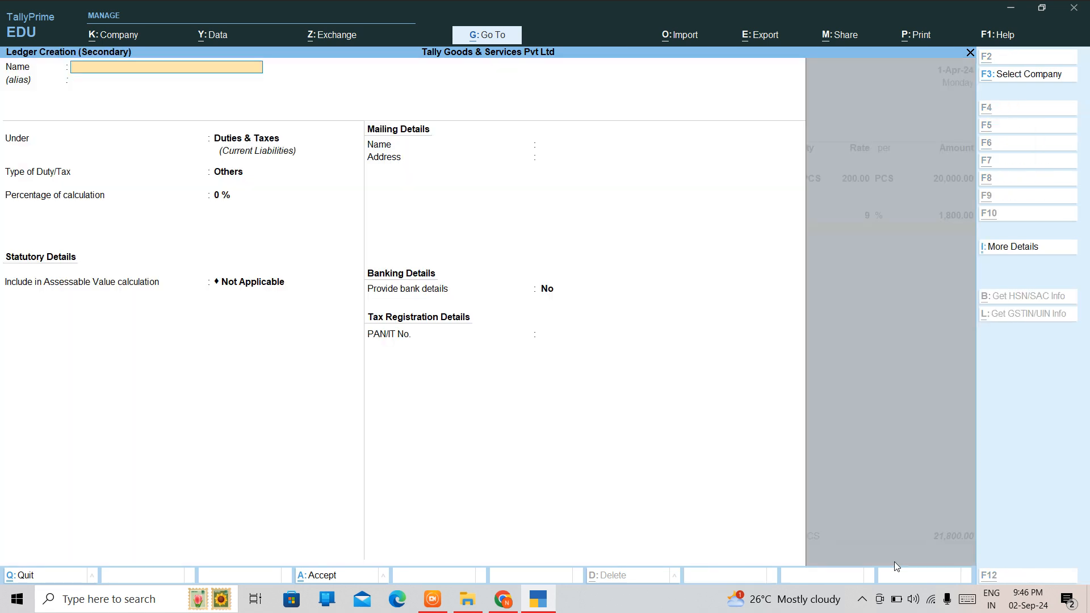
{"action": "type", "text": "G"}
{"action": "key", "text": "BackSpace"}
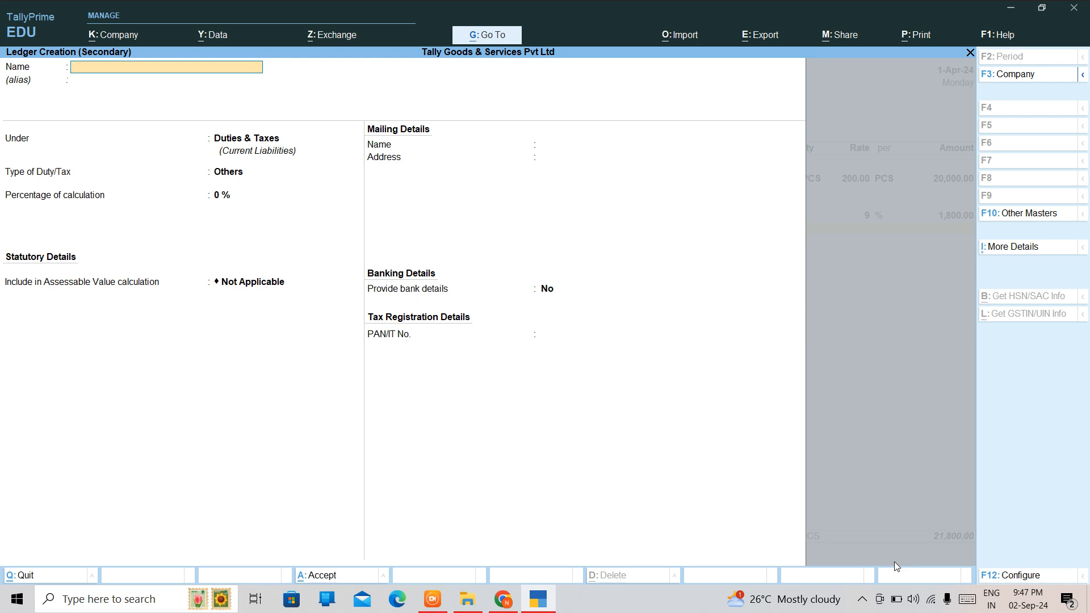
{"action": "type", "text": "SGST"}
{"action": "key", "text": "Return"}
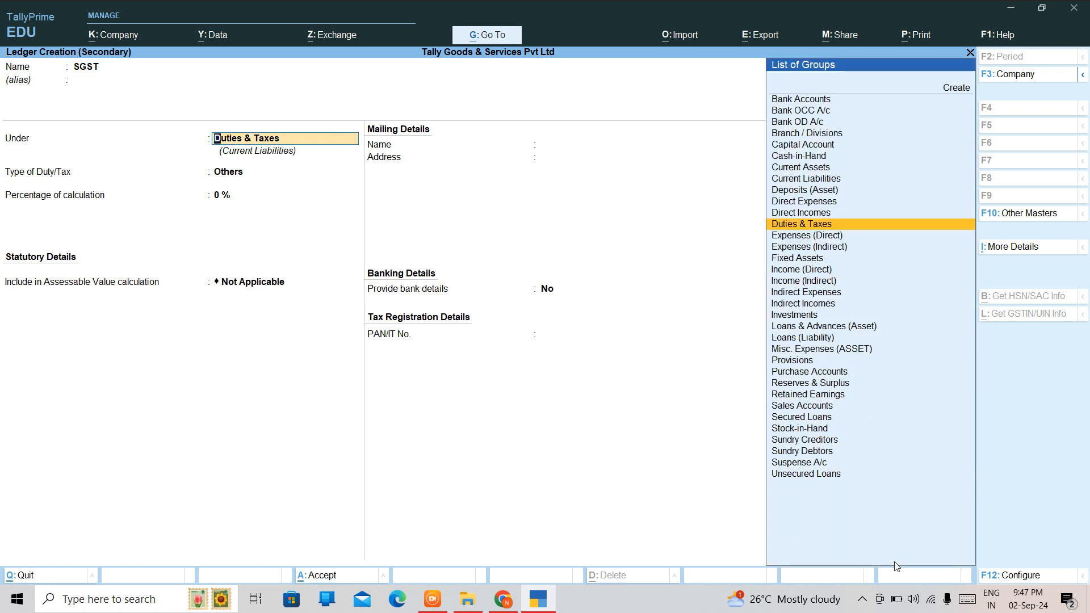
{"action": "key", "text": "Return"}
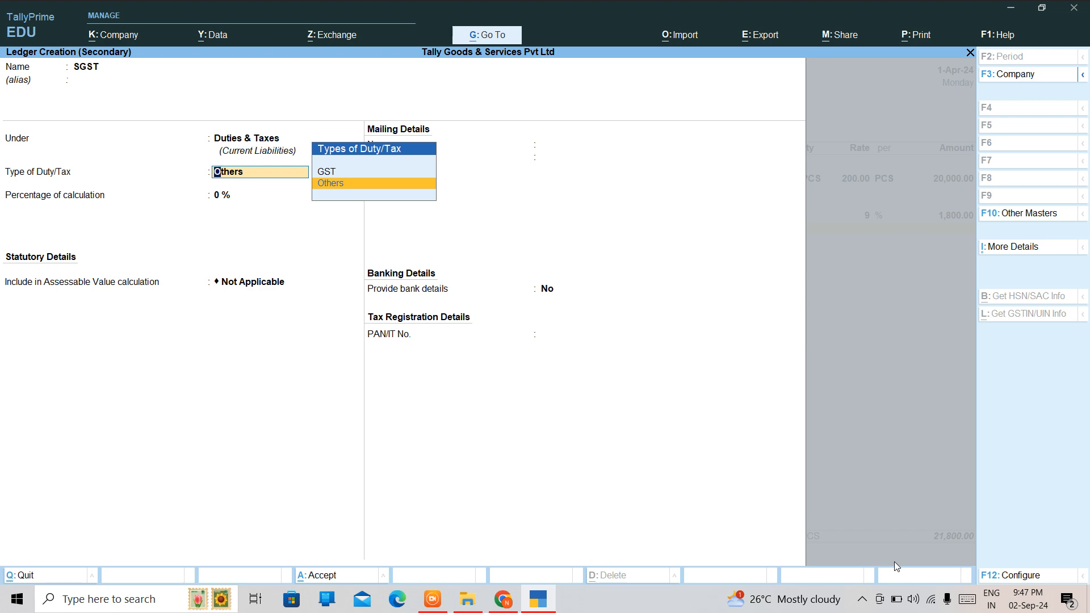
Set the SGST ledger to duty type GST, tax type SGST/UTGST, 9 % and rounding Not Applicable, and save it into the voucher.
{"action": "key", "text": "Up"}
{"action": "key", "text": "Return"}
{"action": "key", "text": "Down"}
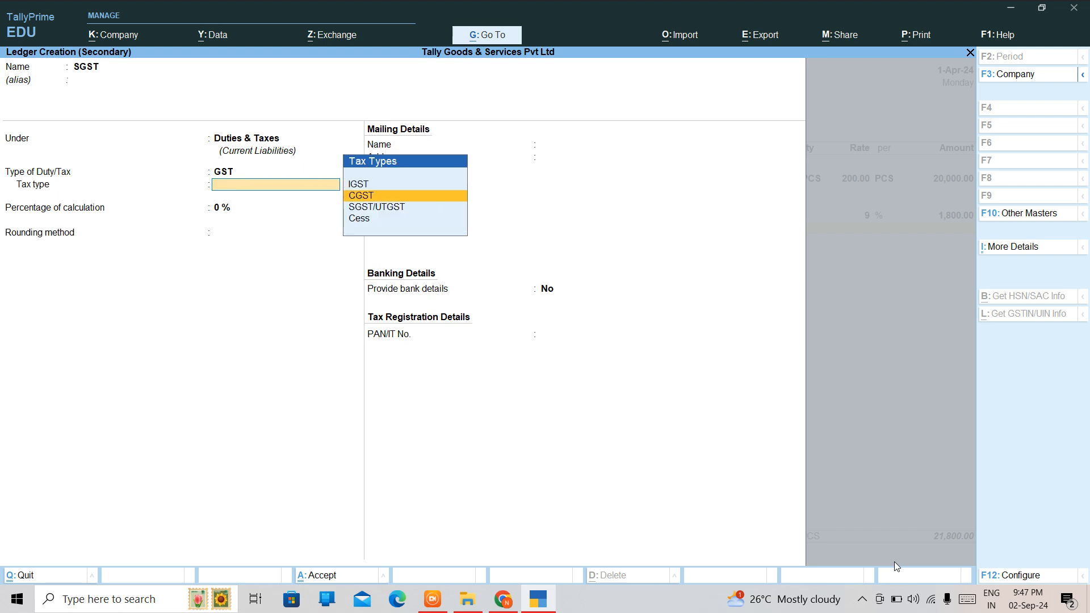
{"action": "key", "text": "Down"}
{"action": "key", "text": "Return"}
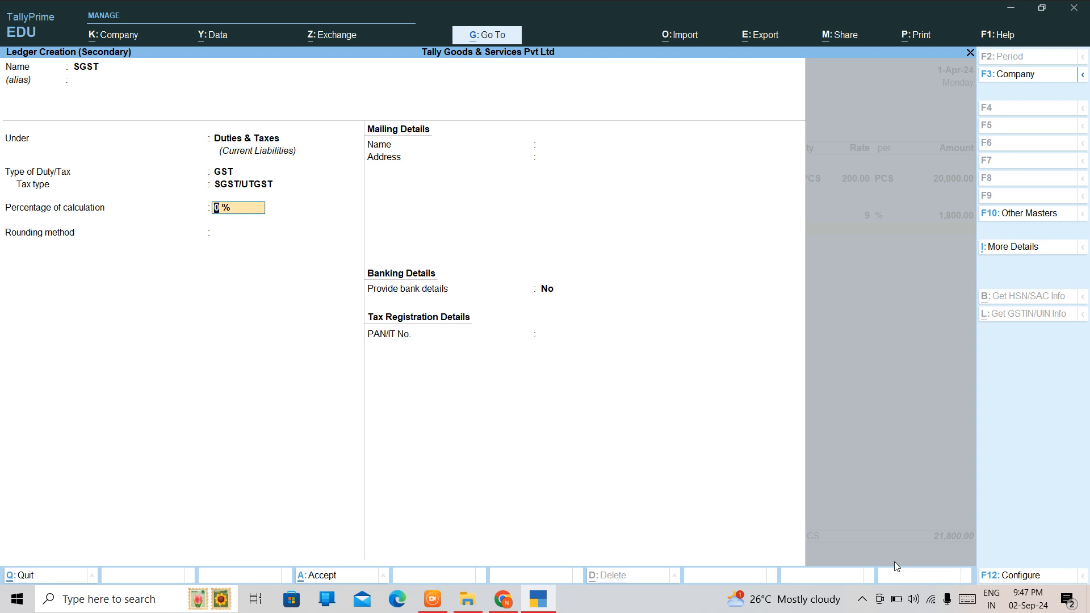
{"action": "type", "text": "9"}
{"action": "key", "text": "Return"}
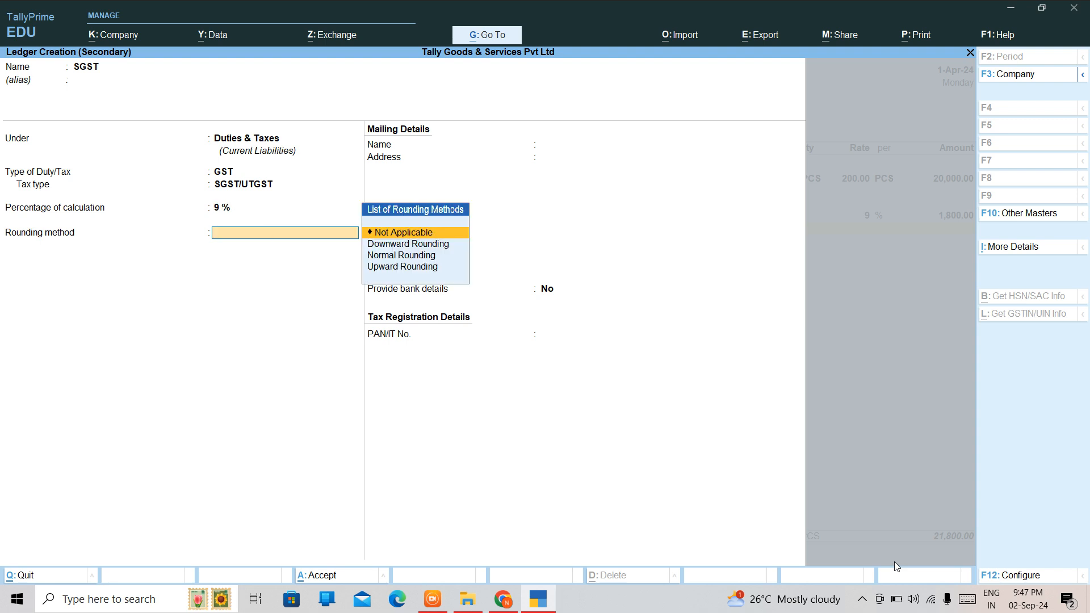
{"action": "key", "text": "Return"}
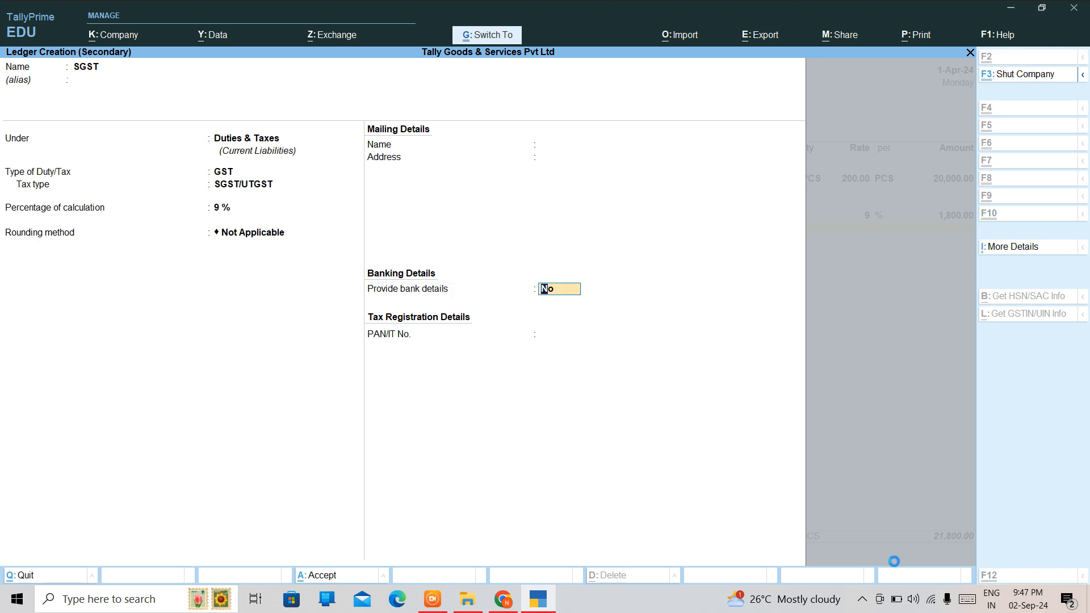
{"action": "key", "text": "ctrl+a"}
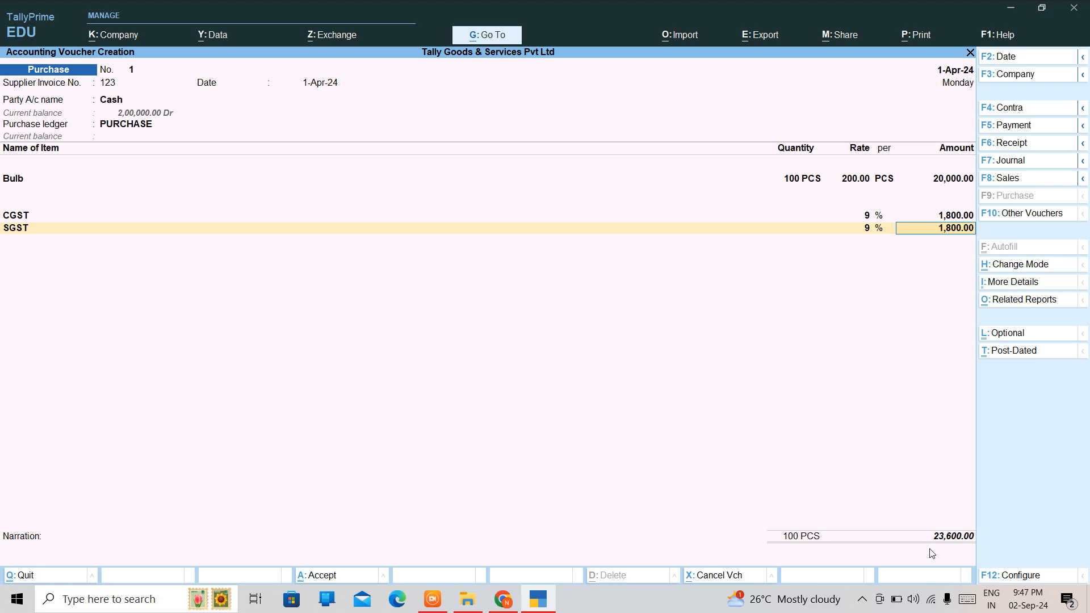
{"action": "key", "text": "Return"}
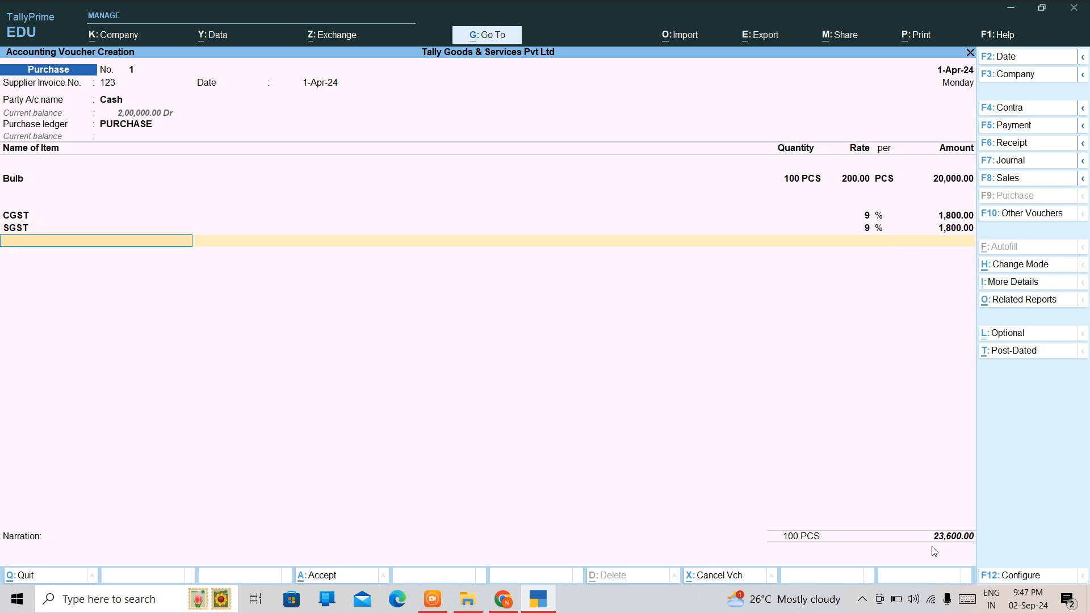
Enter the narration "Purchased goods on cash", save the purchase voucher and leave voucher entry.
{"action": "key", "text": "Return"}
{"action": "key", "text": "Return"}
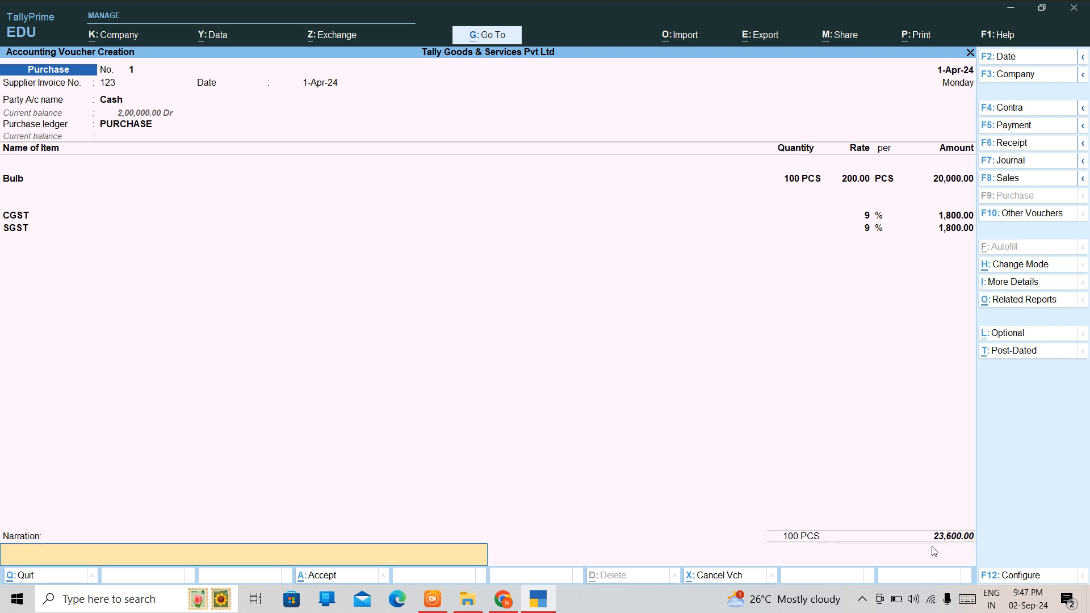
{"action": "type", "text": "Purchsed"}
{"action": "key", "text": "BackSpace"}
{"action": "key", "text": "BackSpace"}
{"action": "type", "text": "sed go"}
{"action": "key", "text": "BackSpace"}
{"action": "type", "text": "oods on cash"}
{"action": "key", "text": "ctrl"}
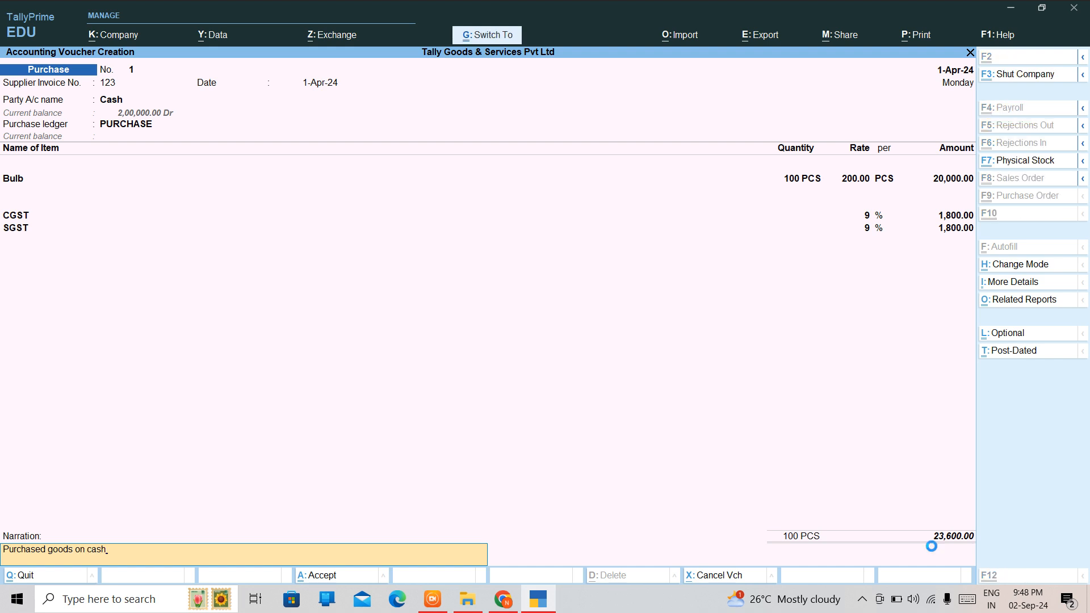
{"action": "key", "text": "ctrl+a"}
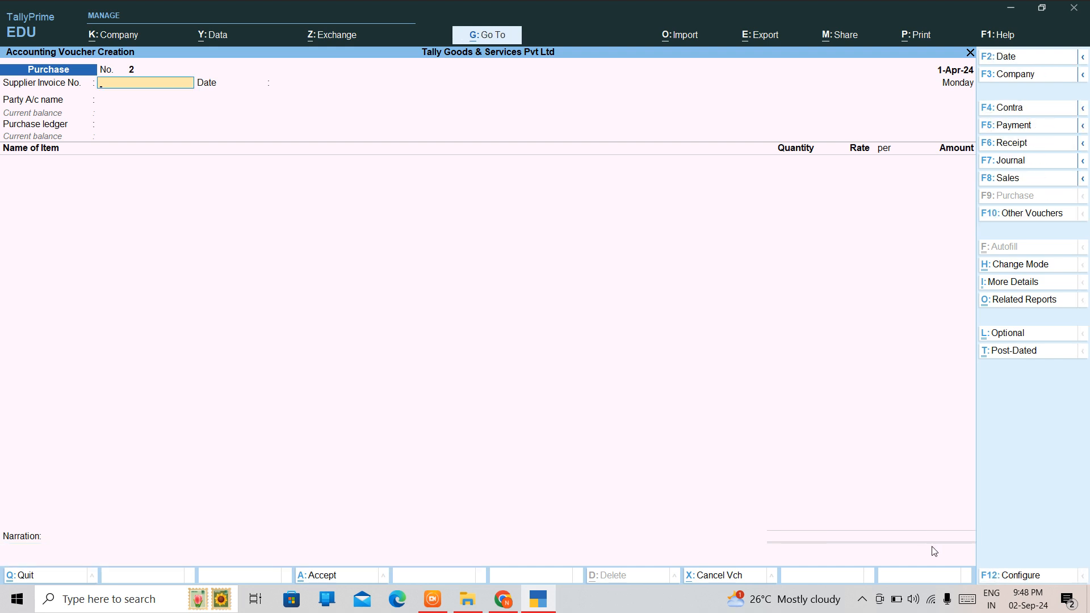
{"action": "key", "text": "Escape"}
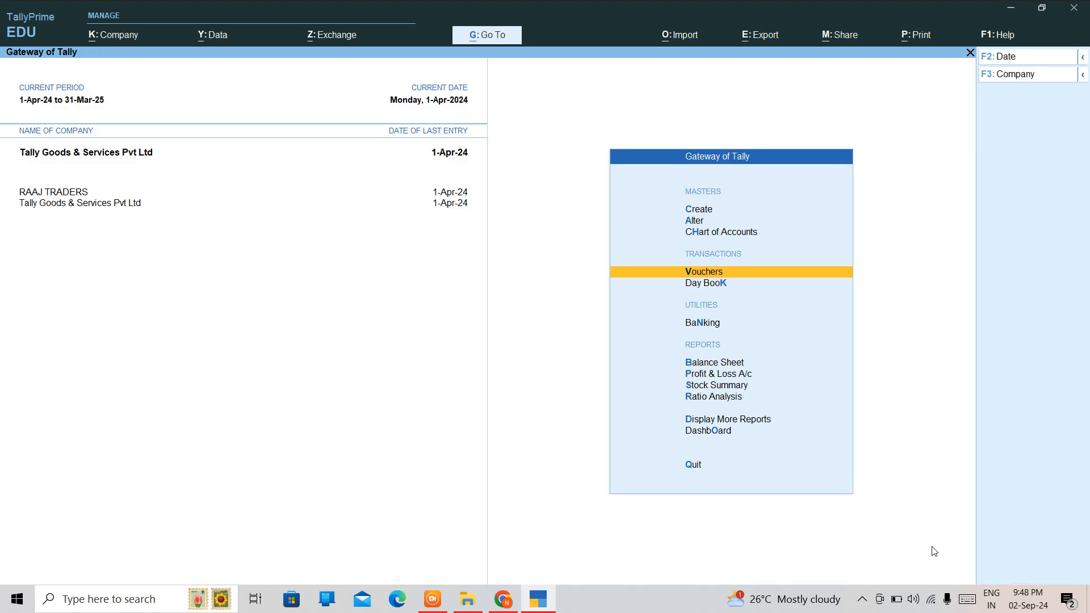
Open the Day Book, review the saved Cash purchase voucher and return to the Day Book without altering it.
{"action": "key", "text": "Down"}
{"action": "key", "text": "Down"}
{"action": "key", "text": "Down"}
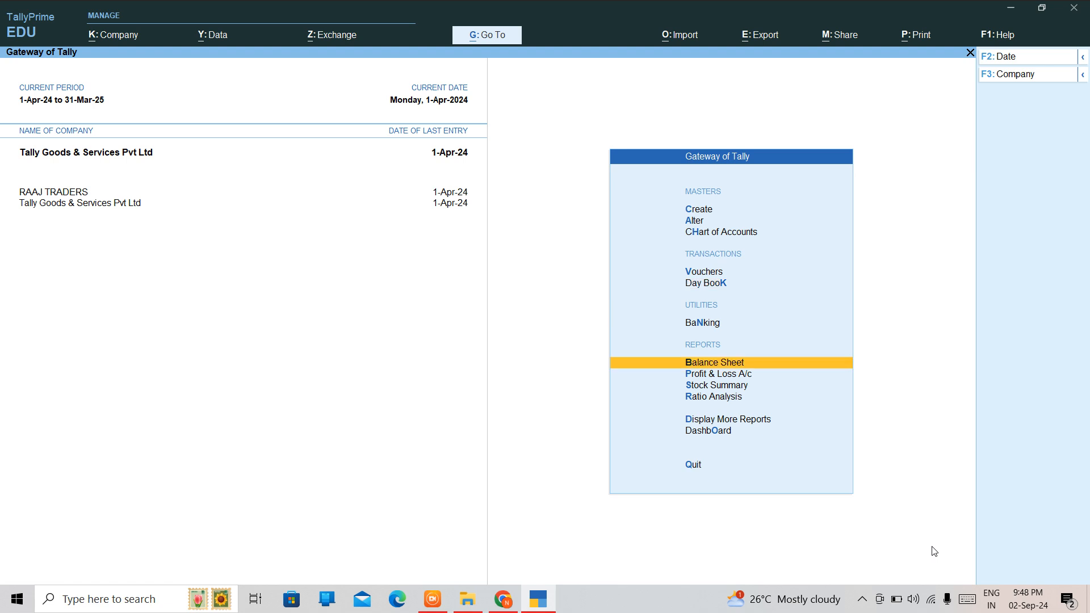
{"action": "key", "text": "Up"}
{"action": "key", "text": "Up"}
{"action": "key", "text": "Return"}
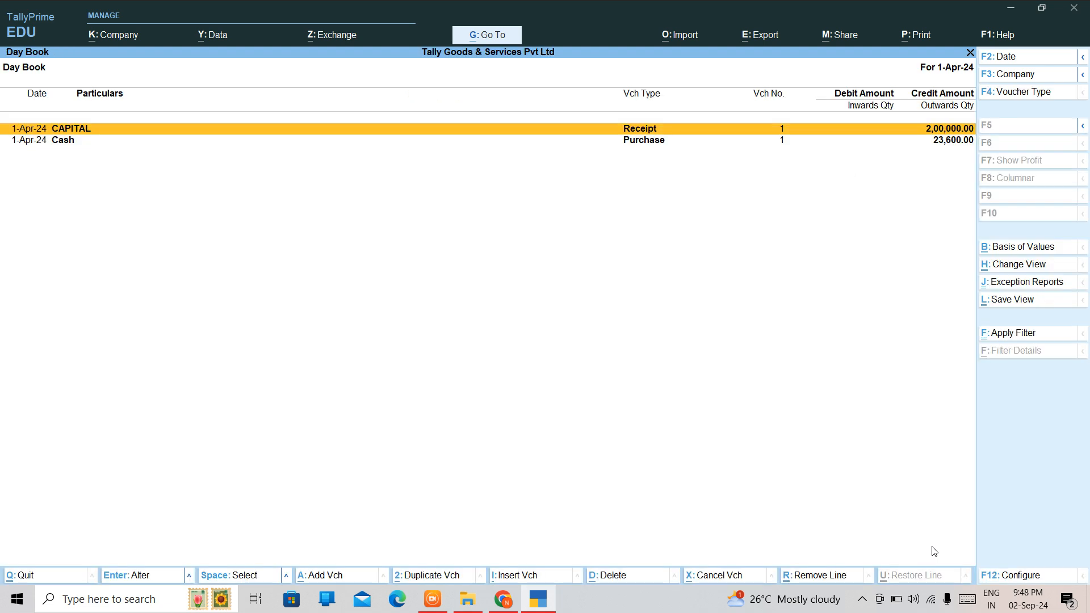
{"action": "key", "text": "Down"}
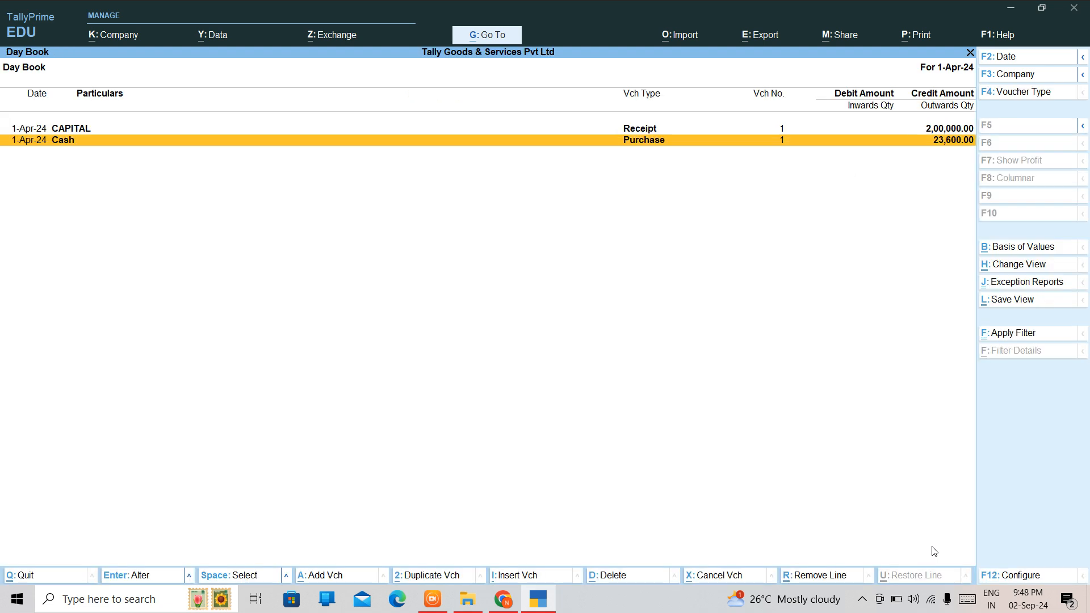
{"action": "key", "text": "Return"}
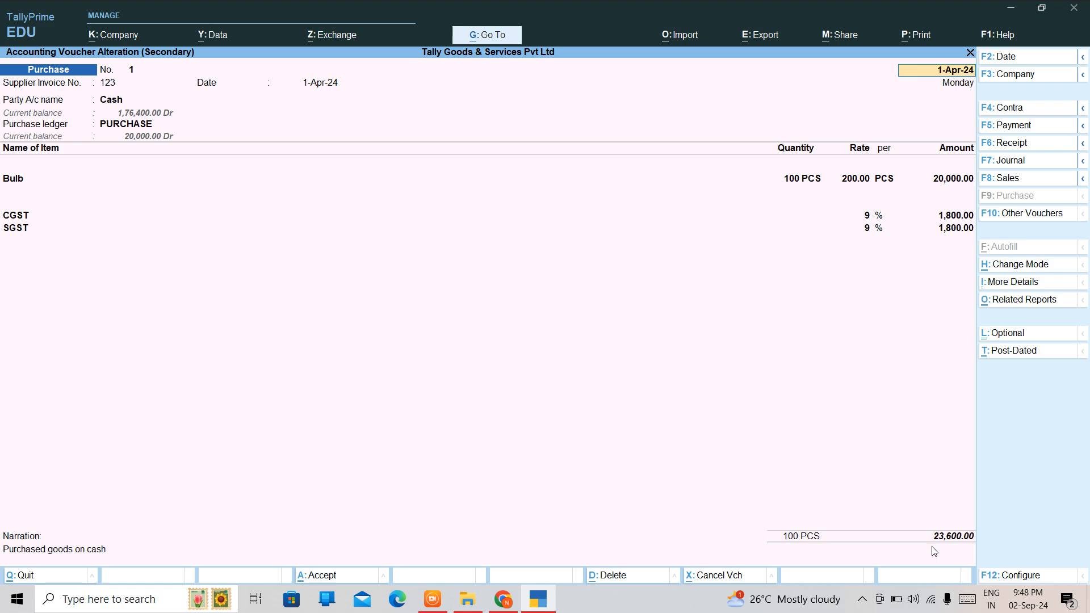
{"action": "key", "text": "BackSpace"}
{"action": "key", "text": "Escape"}
{"action": "key", "text": "y"}
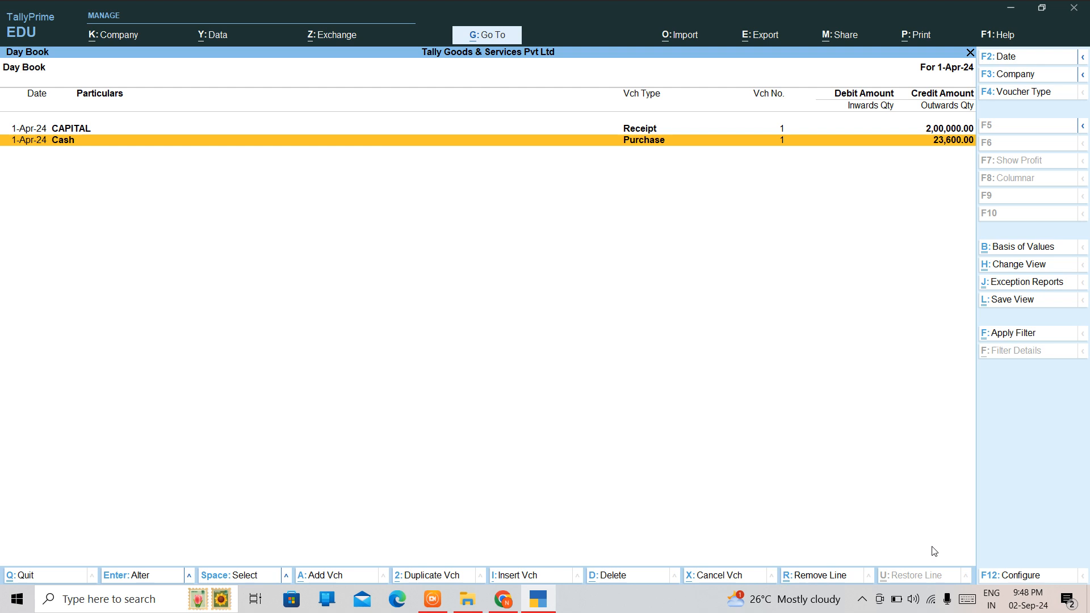
Check the Cash account's current balance by choosing Cash as party in a new purchase voucher, and leave the voucher unsaved.
{"action": "key", "text": "Escape"}
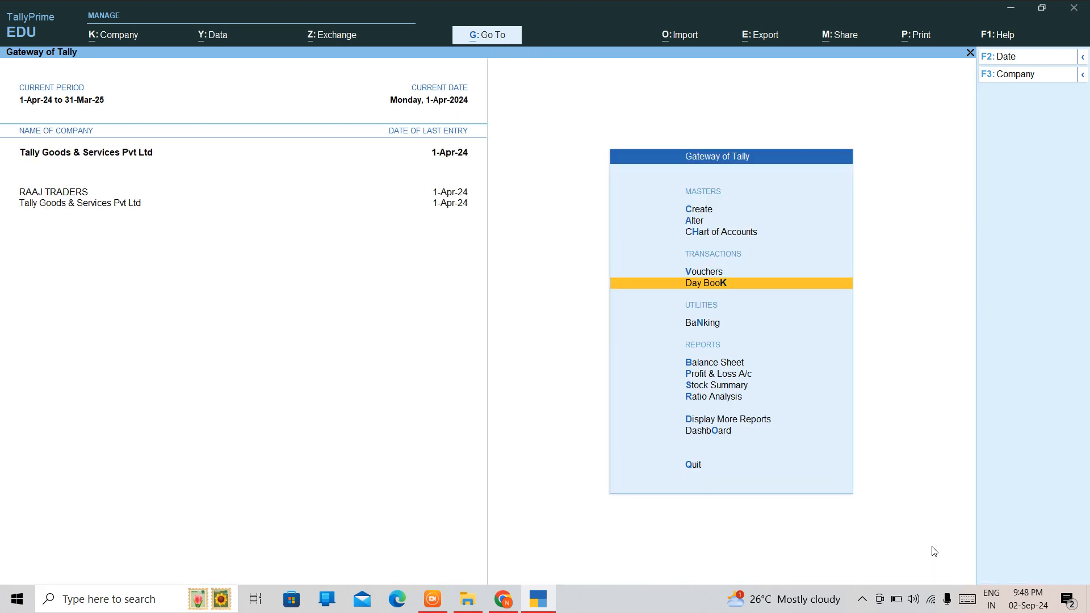
{"action": "key", "text": "Up"}
{"action": "key", "text": "Return"}
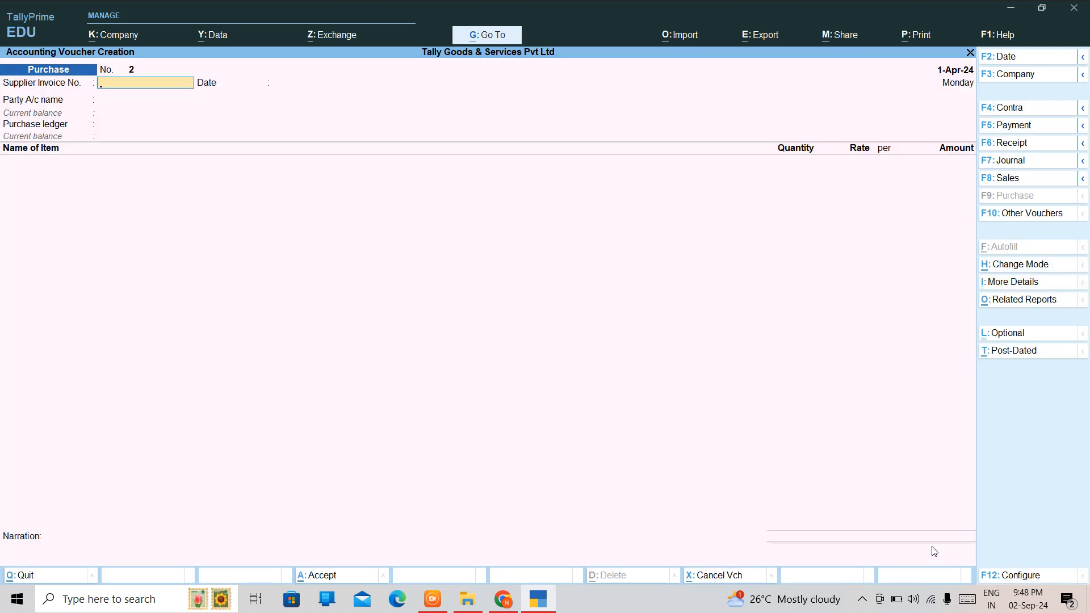
{"action": "key", "text": "Return"}
{"action": "key", "text": "Return"}
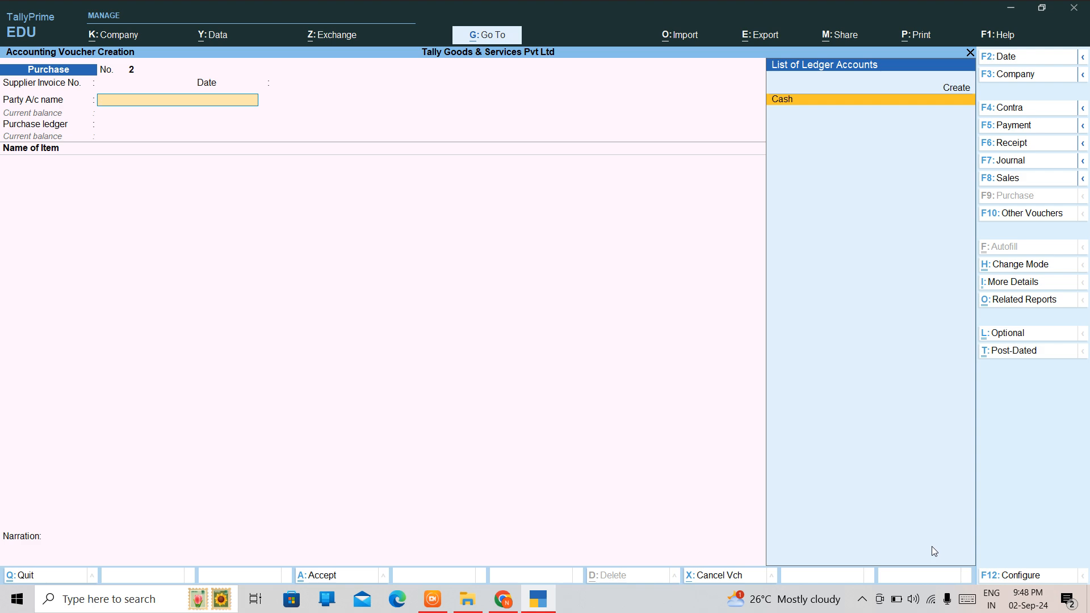
{"action": "key", "text": "Return"}
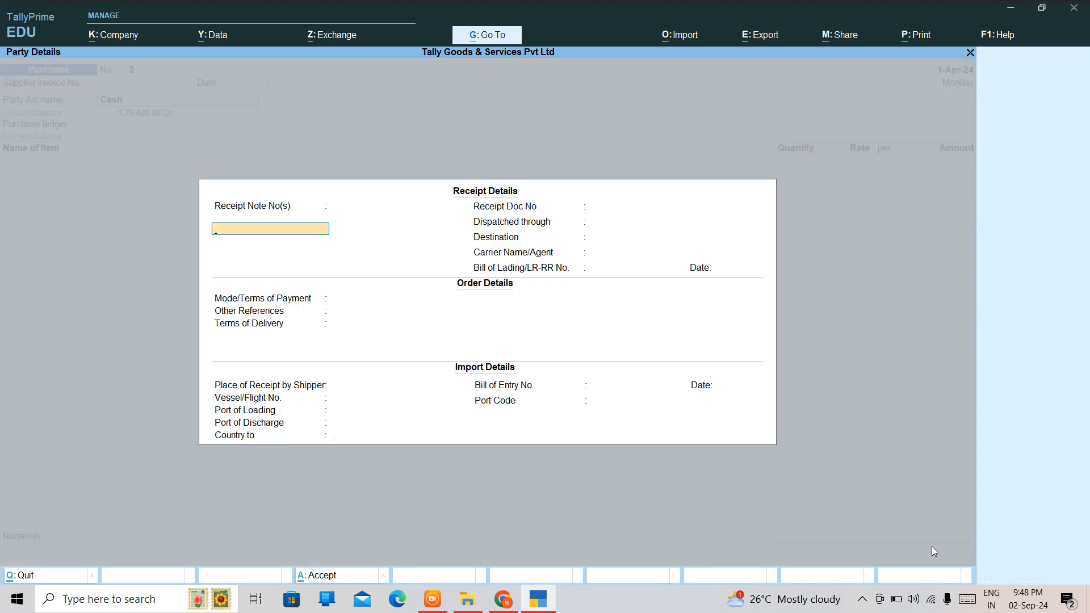
{"action": "key", "text": "ctrl+a"}
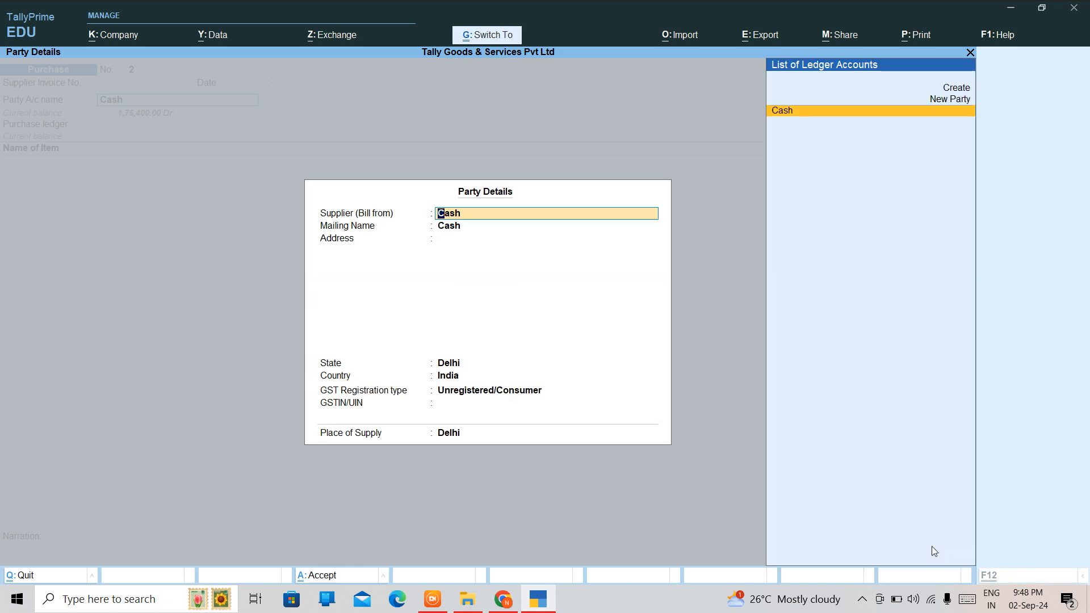
{"action": "key", "text": "ctrl+a"}
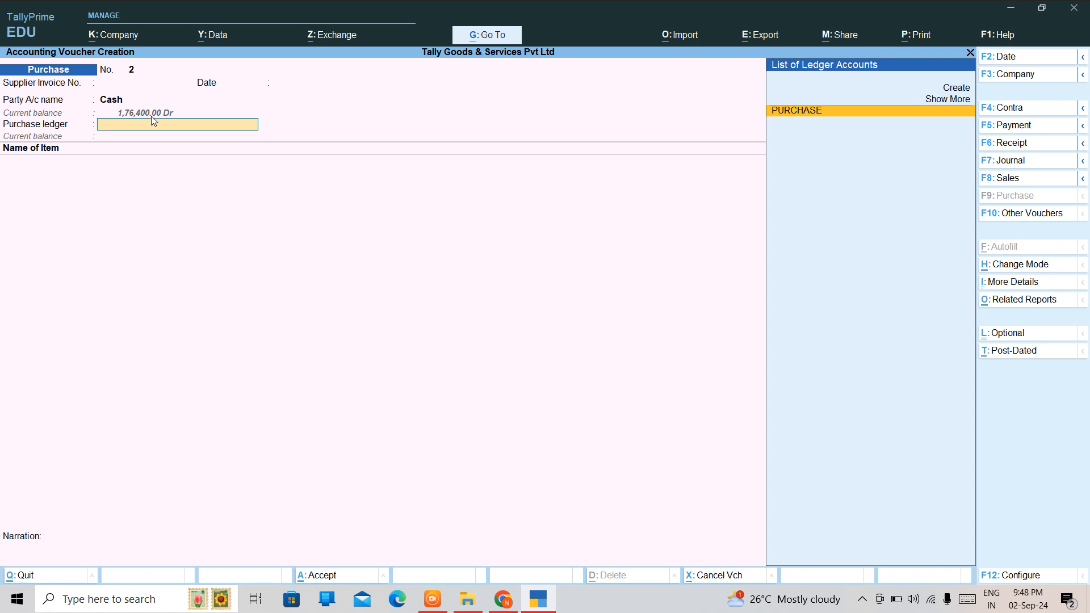
{"action": "key", "text": "Escape"}
{"action": "key", "text": "Return"}
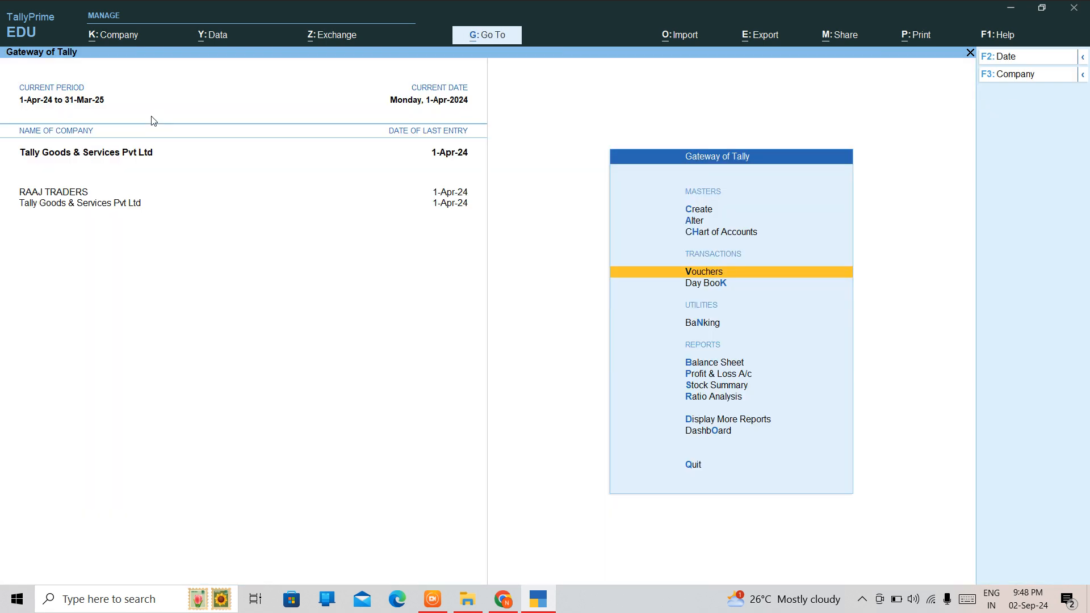
Open the Balance Sheet, examine the CGST and SGST ledgers in Duties & Taxes under Current Liabilities, and return to the report.
{"action": "key", "text": "Down"}
{"action": "key", "text": "Down"}
{"action": "key", "text": "Down"}
{"action": "key", "text": "Return"}
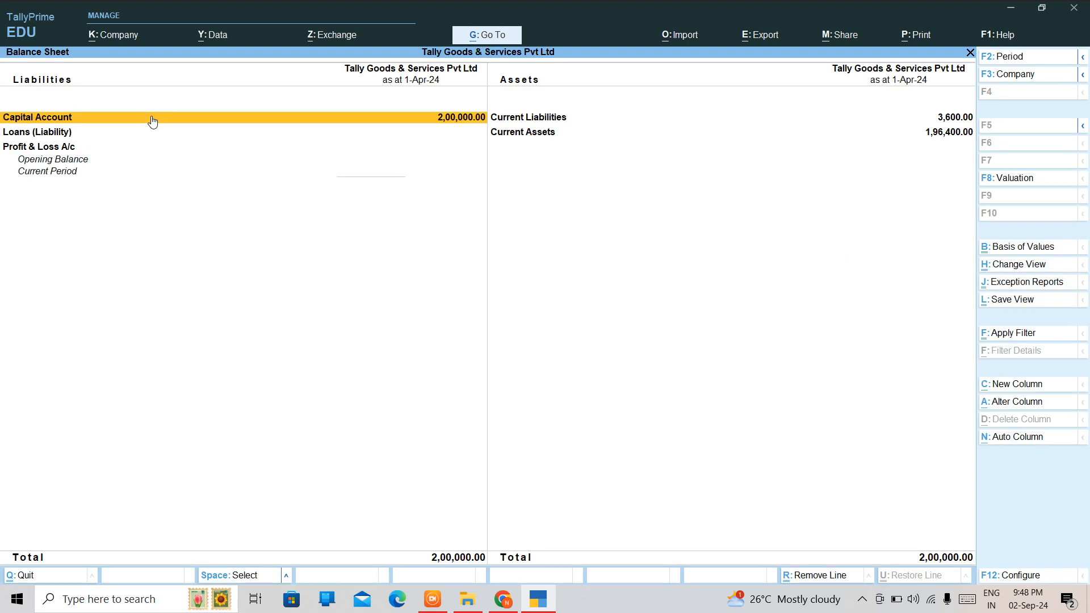
{"action": "key", "text": "Right"}
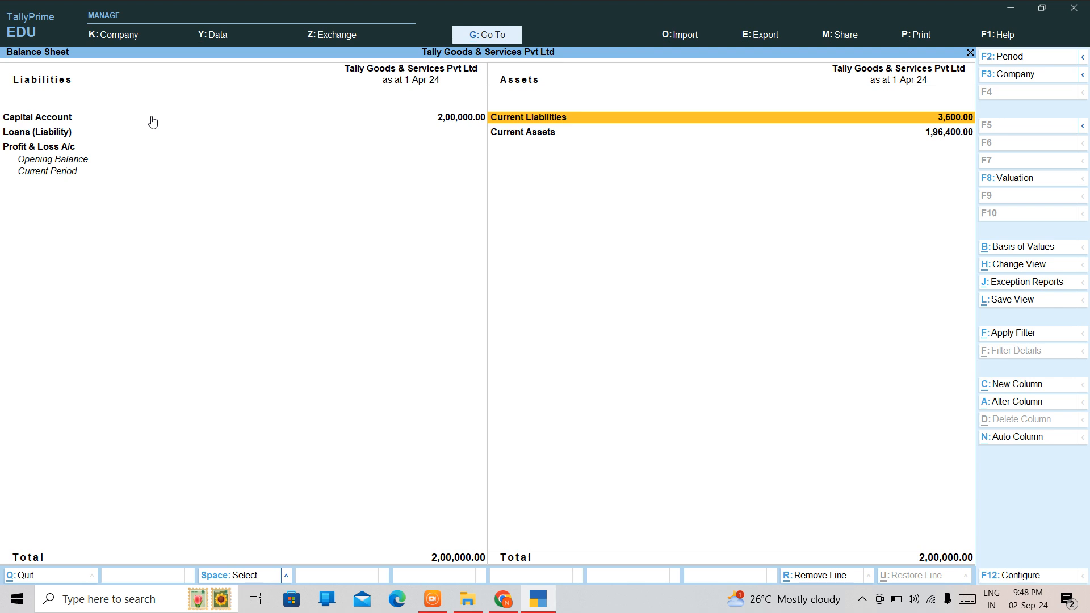
{"action": "key", "text": "Return"}
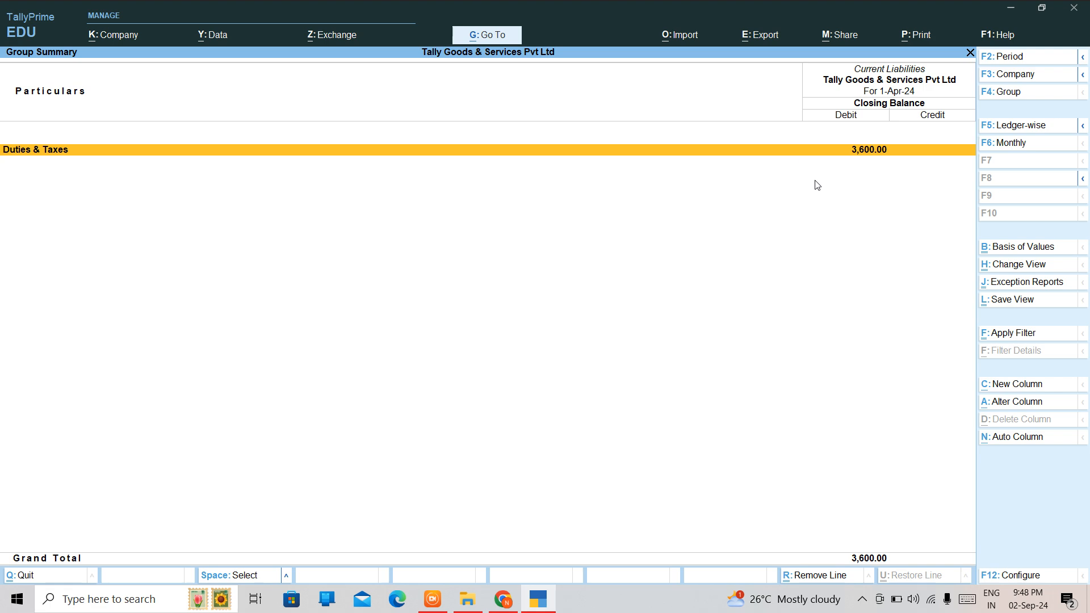
{"action": "key", "text": "Return"}
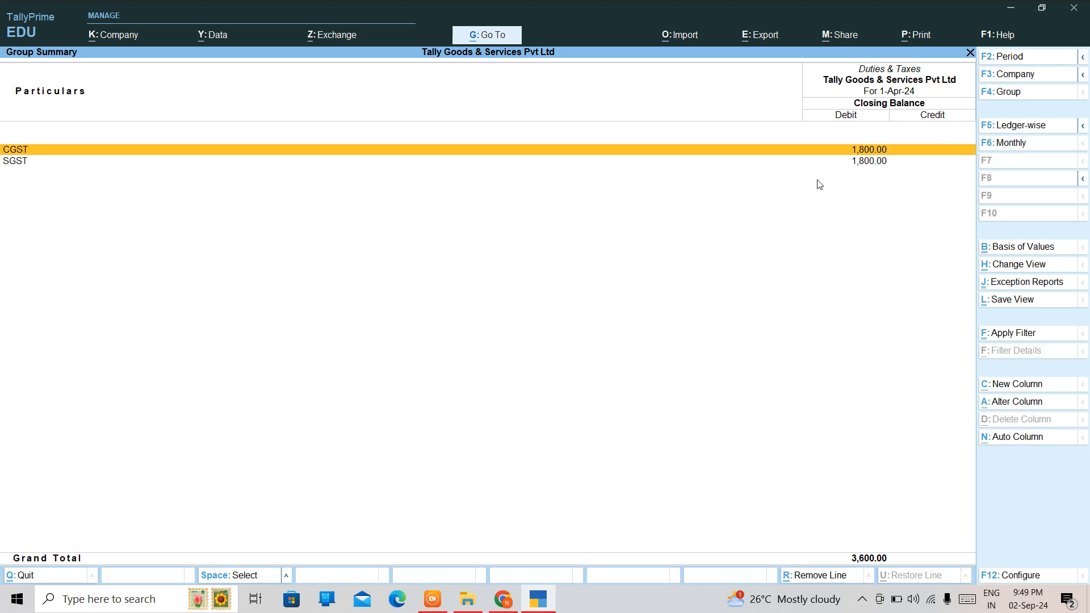
{"action": "key", "text": "Down"}
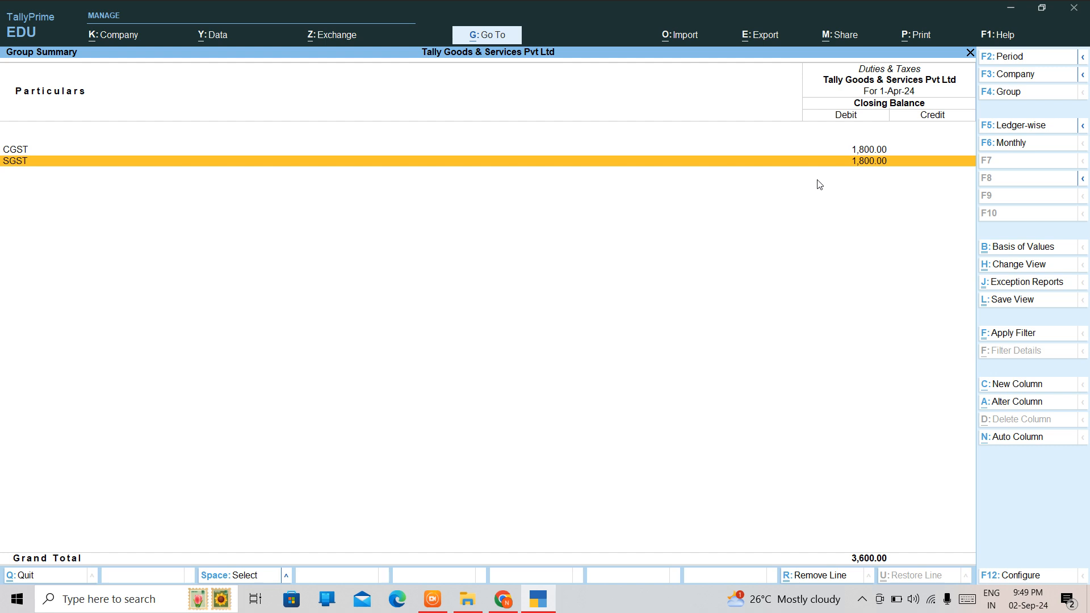
{"action": "key", "text": "Escape"}
{"action": "key", "text": "Escape"}
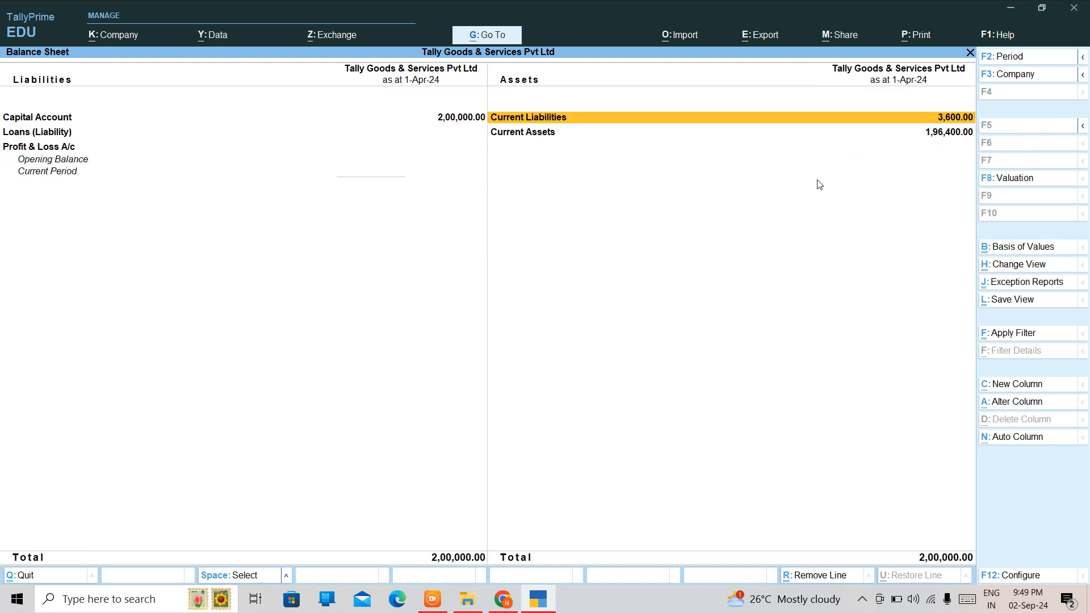
Examine the Closing Stock and Cash-in-Hand entries under Current Assets in the Balance Sheet, and close the report.
{"action": "key", "text": "Down"}
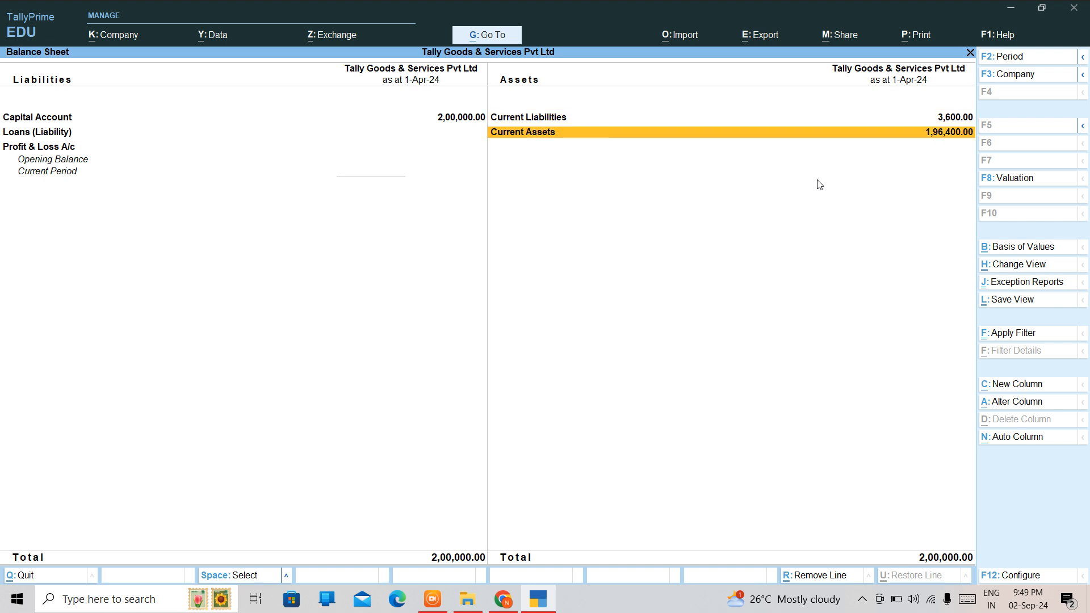
{"action": "key", "text": "Return"}
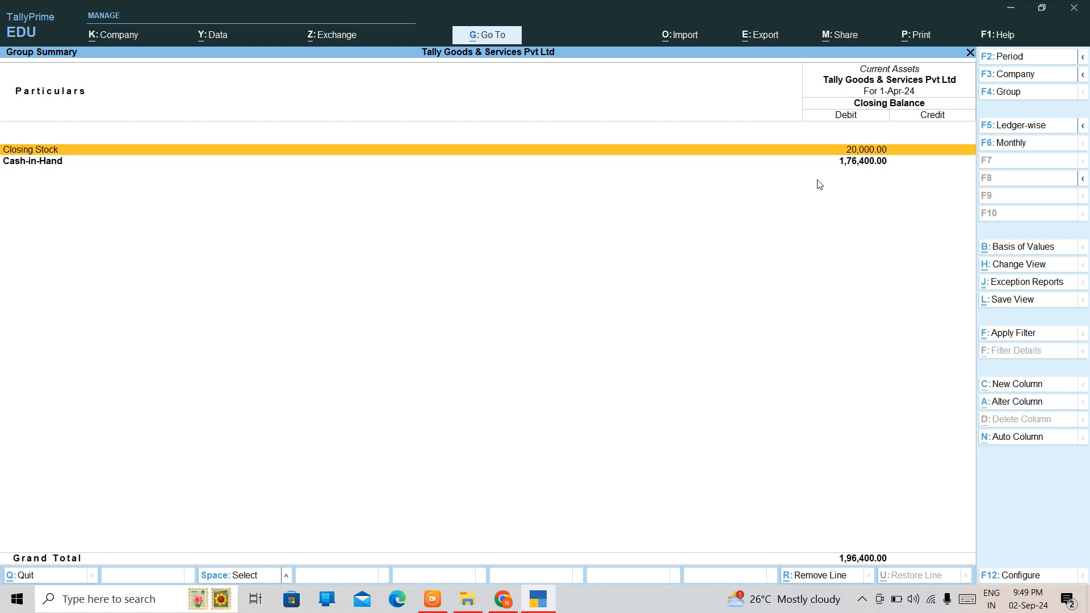
{"action": "key", "text": "Down"}
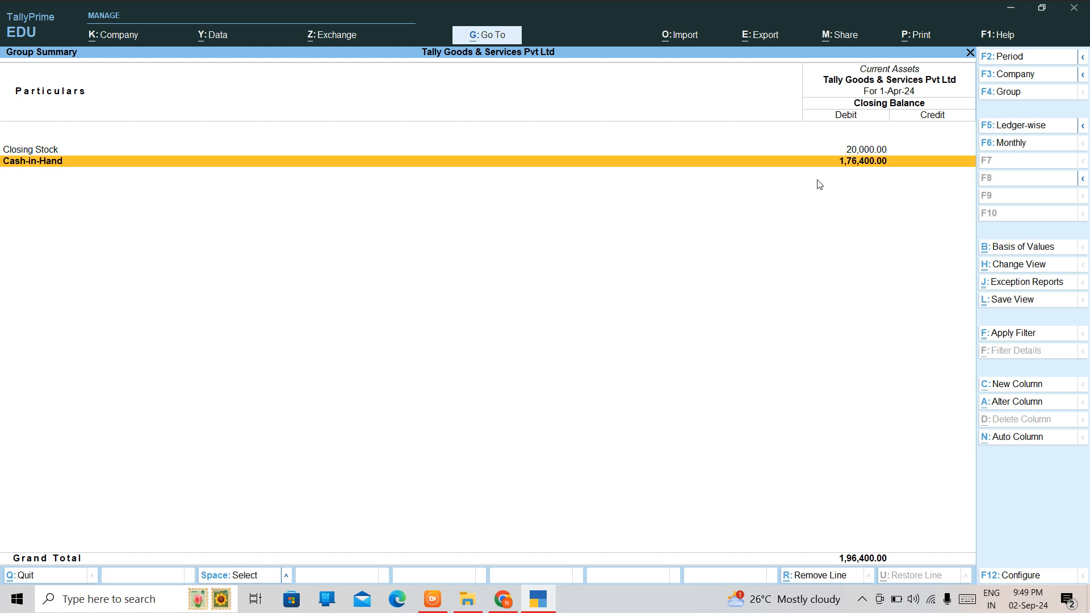
{"action": "key", "text": "Escape"}
{"action": "key", "text": "Escape"}
Open the Profit & Loss A/c, examine the ledger summary of Purchase Accounts, and return to the Gateway of Tally.
{"action": "key", "text": "Down"}
{"action": "key", "text": "Return"}
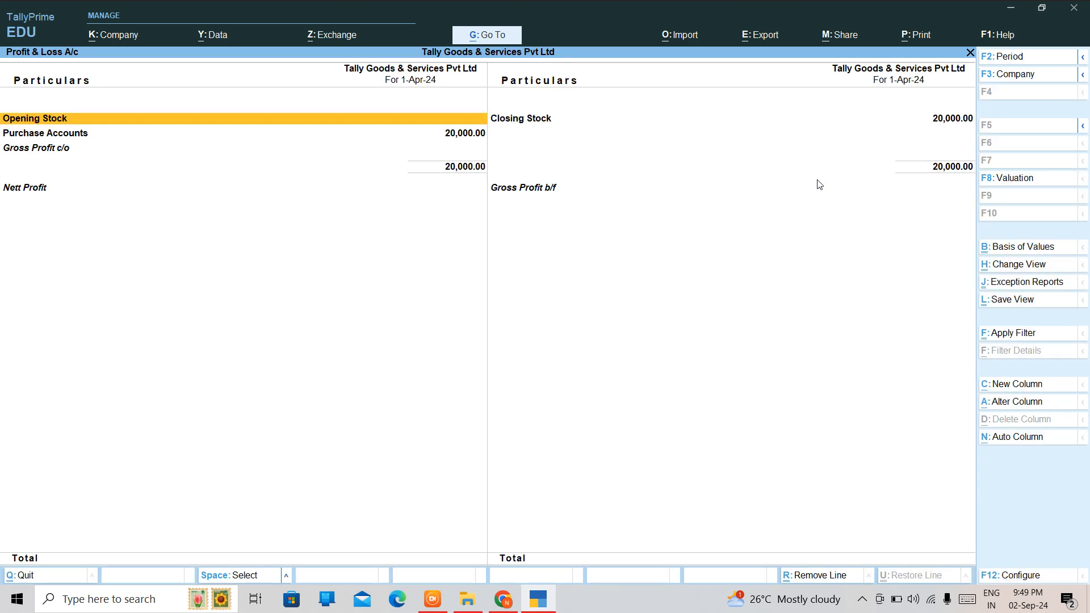
{"action": "key", "text": "Escape"}
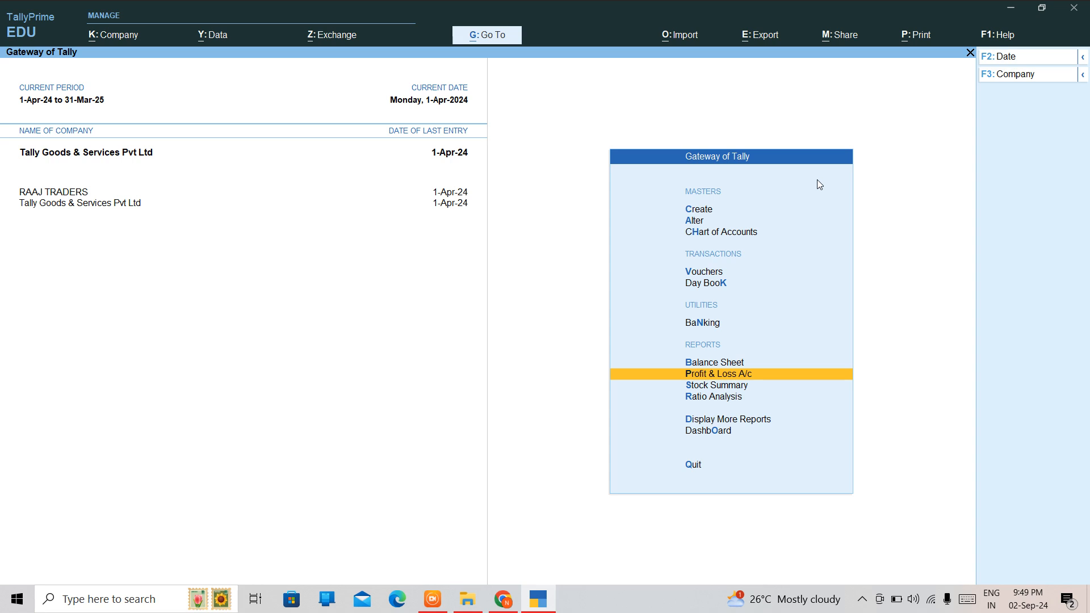
{"action": "key", "text": "Down"}
{"action": "key", "text": "Up"}
{"action": "key", "text": "Return"}
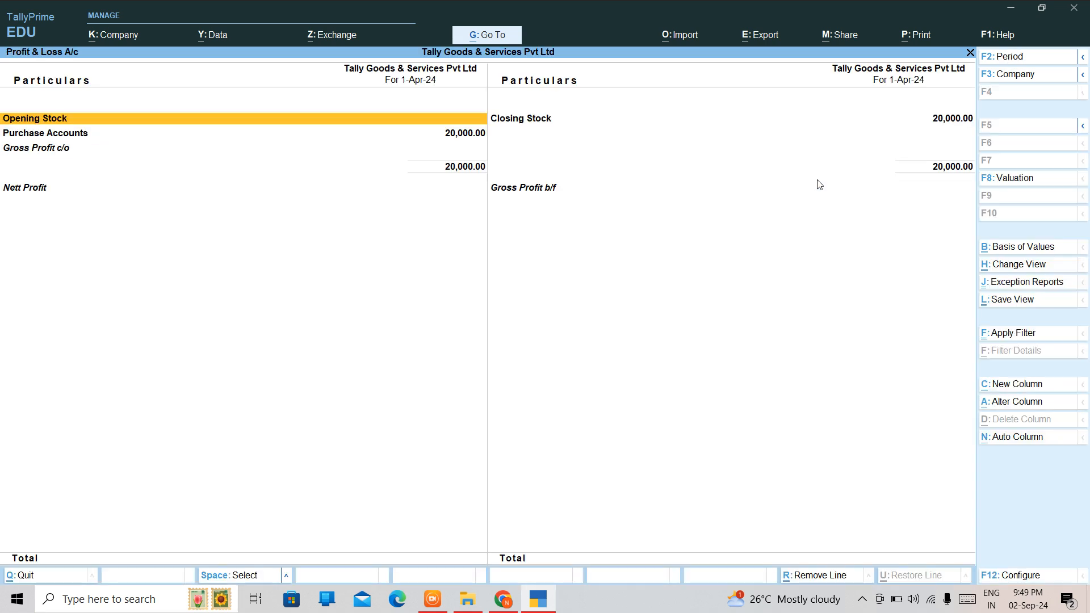
{"action": "key", "text": "Down"}
{"action": "key", "text": "Down"}
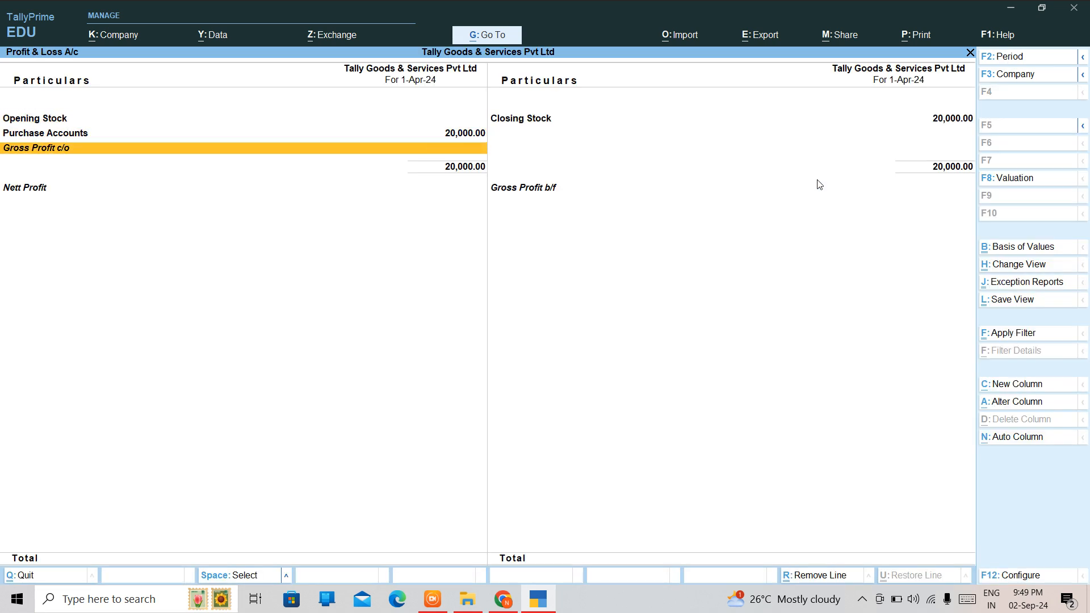
{"action": "key", "text": "Up"}
{"action": "key", "text": "Return"}
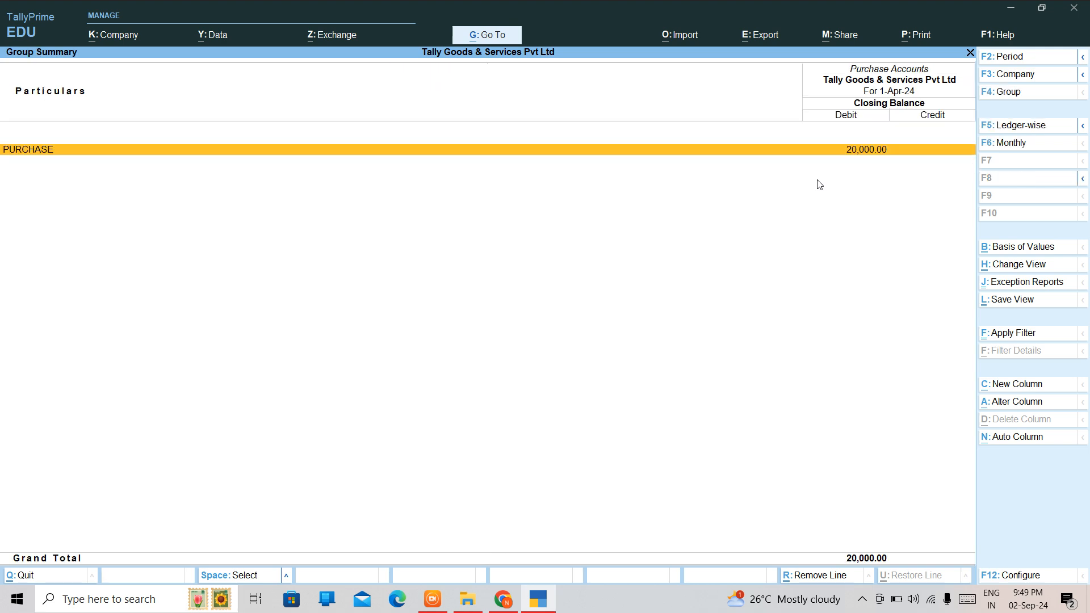
{"action": "key", "text": "Escape"}
{"action": "key", "text": "Escape"}
Open the Purchase Register from the Account Books reports to view the monthly purchase summary.
{"action": "key", "text": "Down"}
{"action": "key", "text": "Down"}
{"action": "key", "text": "Down"}
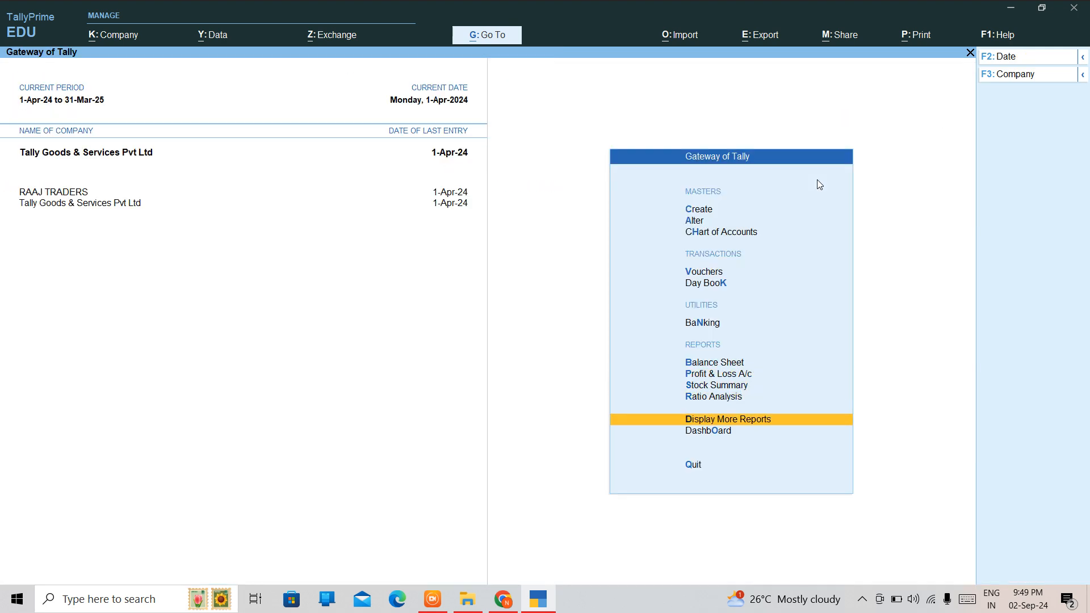
{"action": "key", "text": "Return"}
{"action": "key", "text": "Down"}
{"action": "key", "text": "Down"}
{"action": "key", "text": "Down"}
{"action": "key", "text": "Down"}
{"action": "key", "text": "Down"}
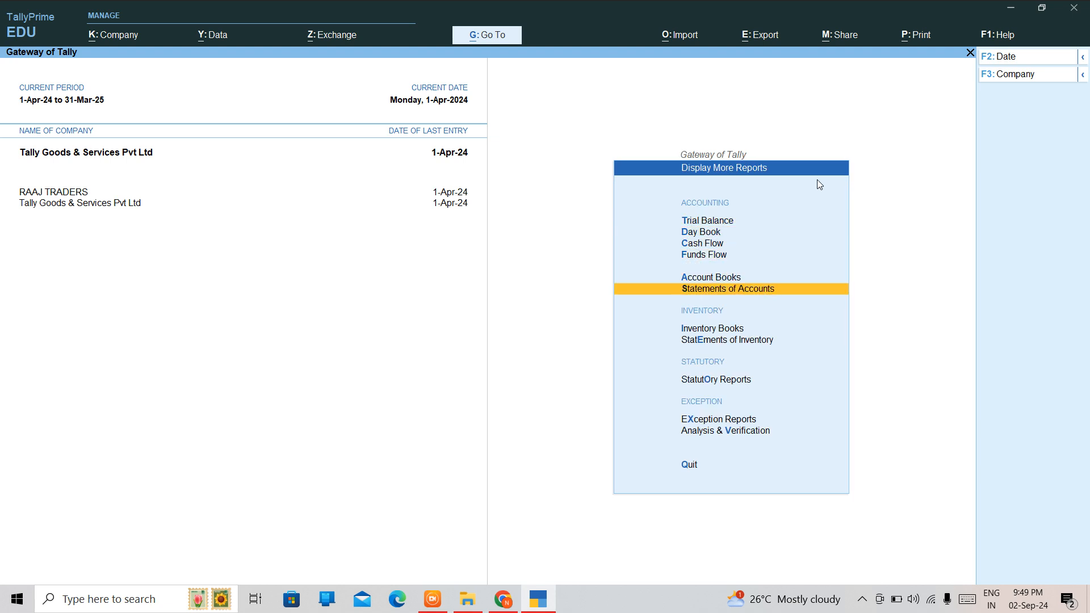
{"action": "key", "text": "Up"}
{"action": "key", "text": "Return"}
{"action": "key", "text": "Down"}
{"action": "key", "text": "Down"}
{"action": "key", "text": "Down"}
{"action": "key", "text": "Down"}
{"action": "key", "text": "Down"}
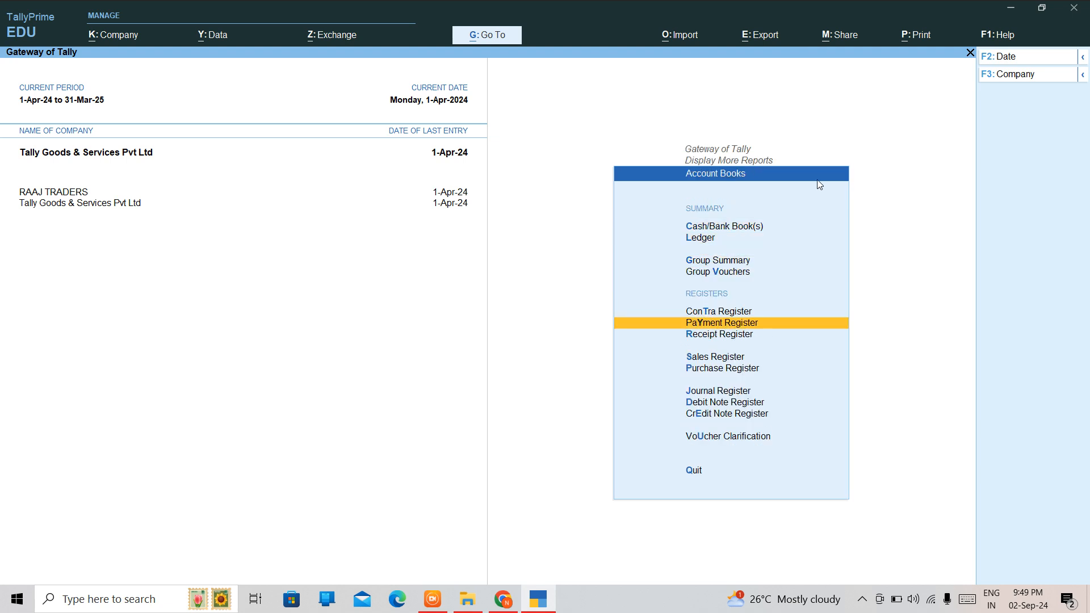
{"action": "key", "text": "Down"}
{"action": "key", "text": "Down"}
{"action": "key", "text": "Down"}
{"action": "key", "text": "Return"}
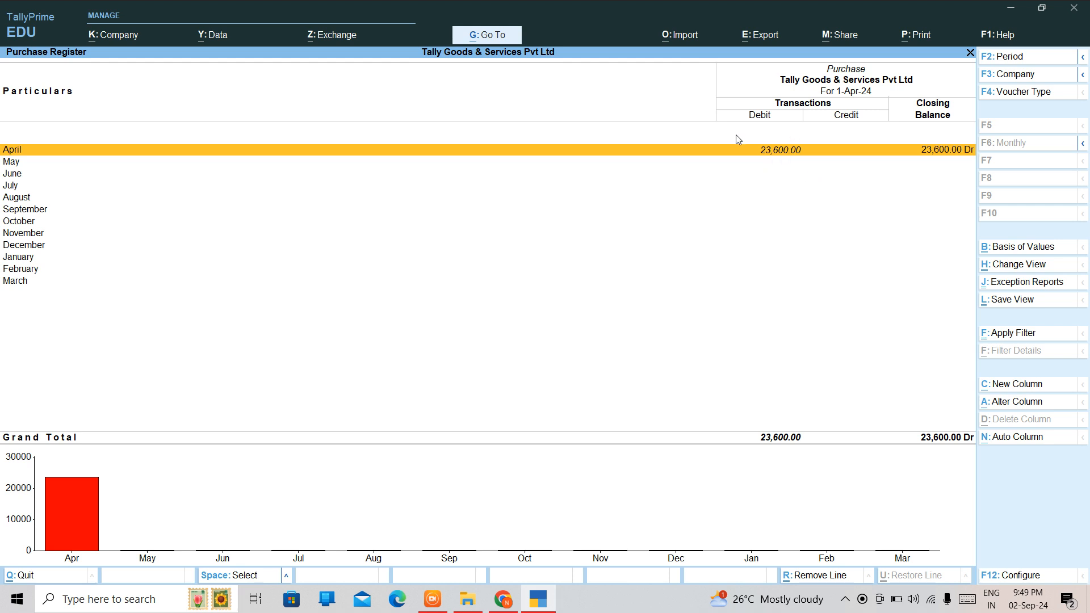
Review April's Cash purchase voucher from the Purchase Register without altering it, and return to the Gateway of Tally.
{"action": "left_click", "coordinate": [770, 161]}
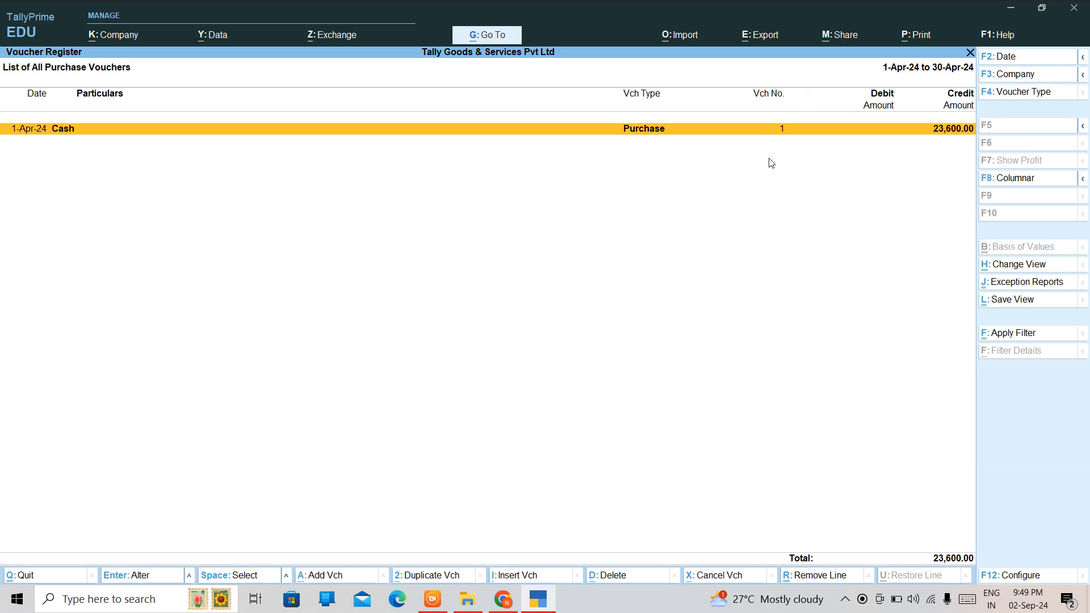
{"action": "key", "text": "Return"}
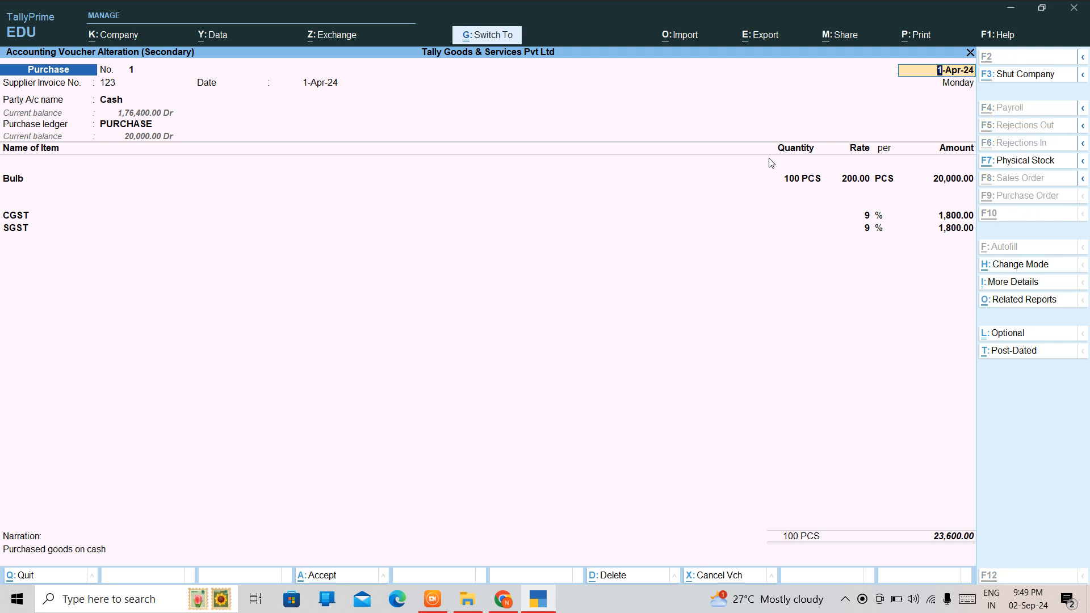
{"action": "key", "text": "Escape"}
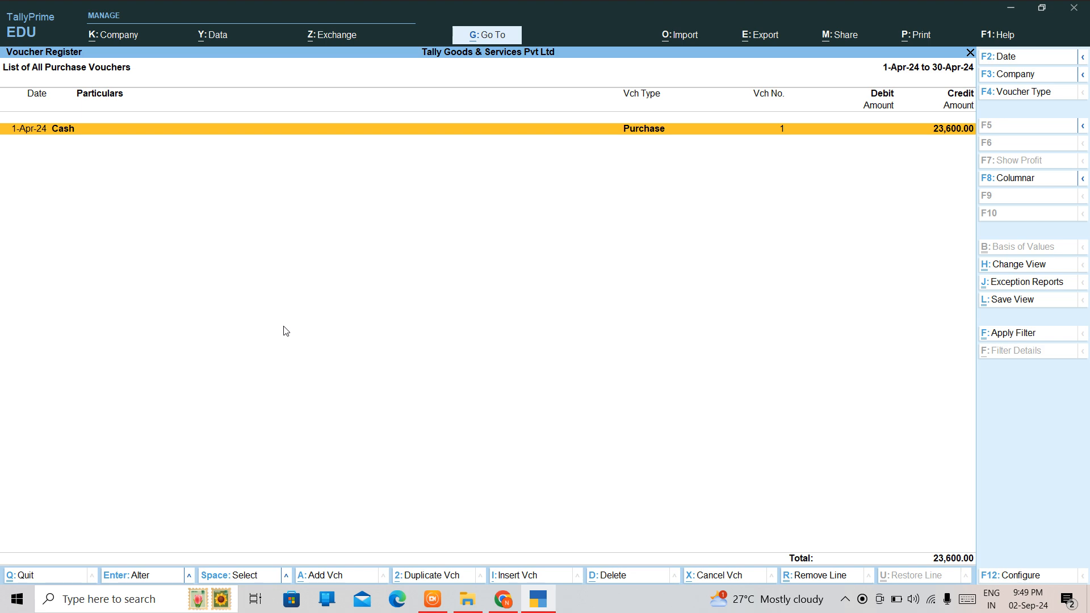
{"action": "key", "text": "Escape"}
{"action": "key", "text": "Escape"}
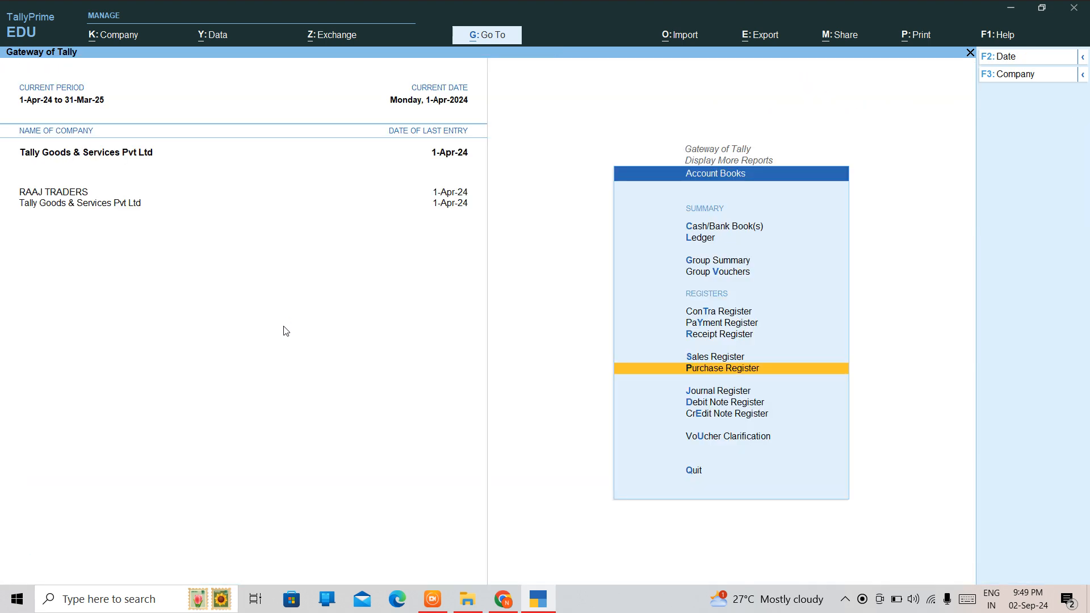
{"action": "key", "text": "Escape"}
{"action": "key", "text": "Escape"}
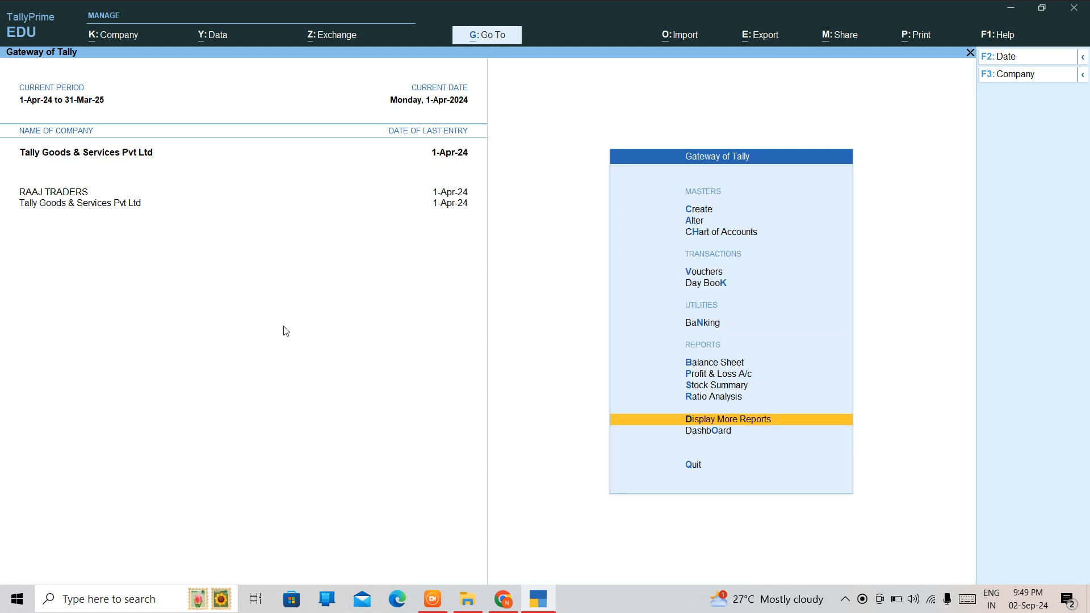
Open voucher entry from the Gateway of Tally and switch the new voucher to the Receipt type.
{"action": "key", "text": "Up"}
{"action": "key", "text": "Up"}
{"action": "key", "text": "Up"}
{"action": "key", "text": "Up"}
{"action": "key", "text": "Up"}
{"action": "key", "text": "Up"}
{"action": "key", "text": "Up"}
{"action": "key", "text": "Up"}
{"action": "key", "text": "Up"}
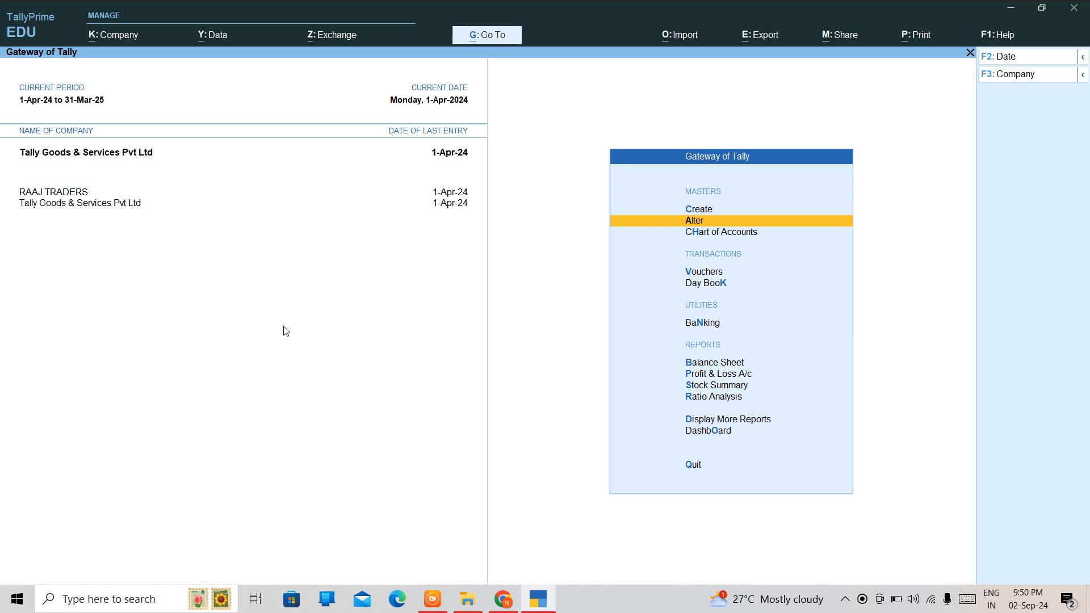
{"action": "key", "text": "Down"}
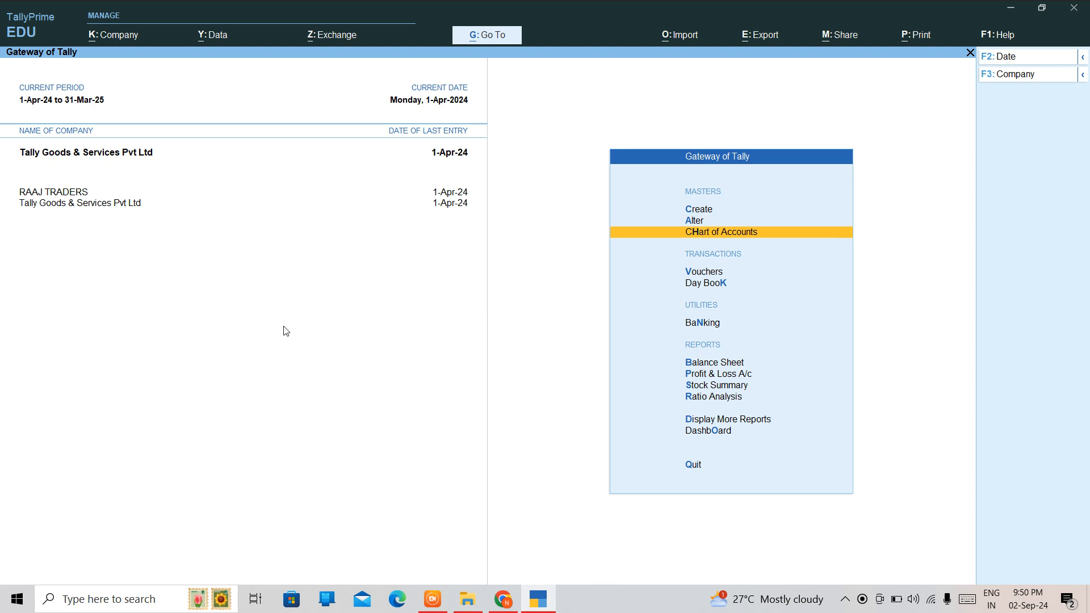
{"action": "key", "text": "Down"}
{"action": "key", "text": "Down"}
{"action": "key", "text": "Up"}
{"action": "key", "text": "Return"}
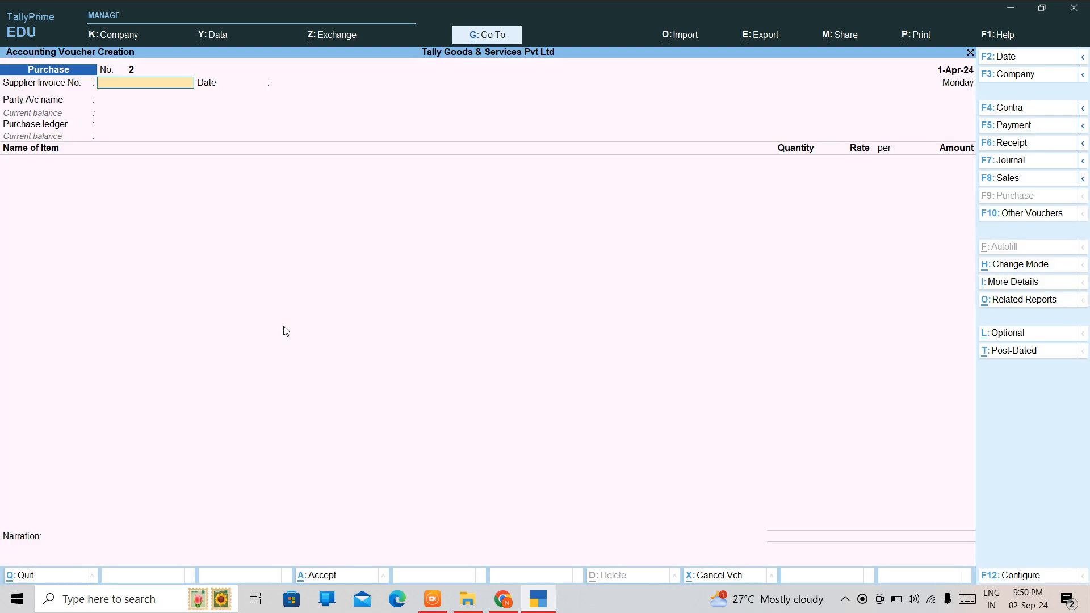
{"action": "key", "text": "F6"}
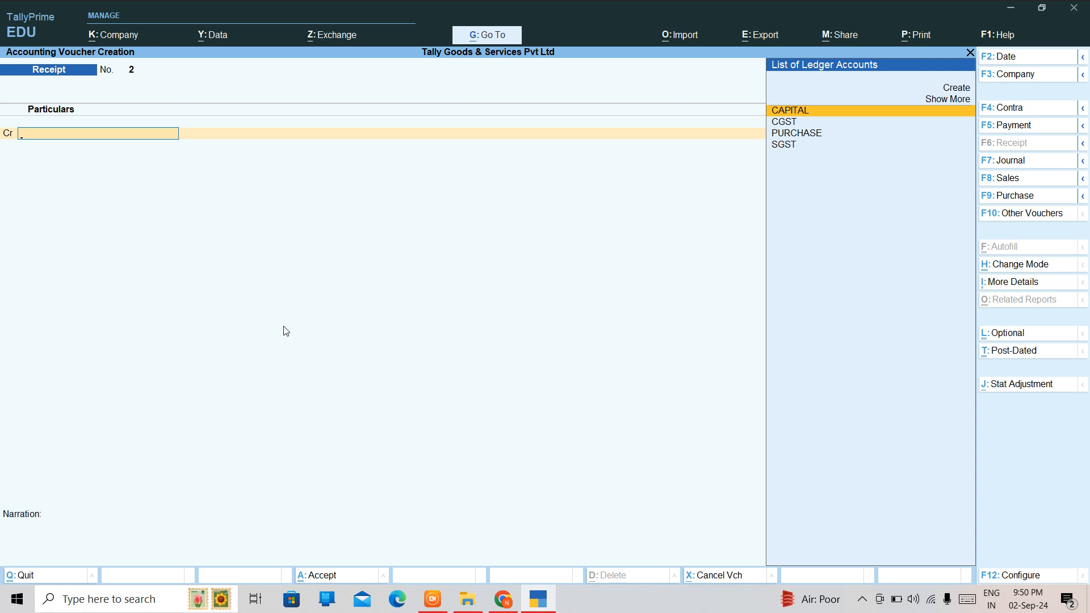
Examine the ledger accounts offered for the receipt's credit line, and quit the voucher without saving.
{"action": "key", "text": "Down"}
{"action": "key", "text": "Down"}
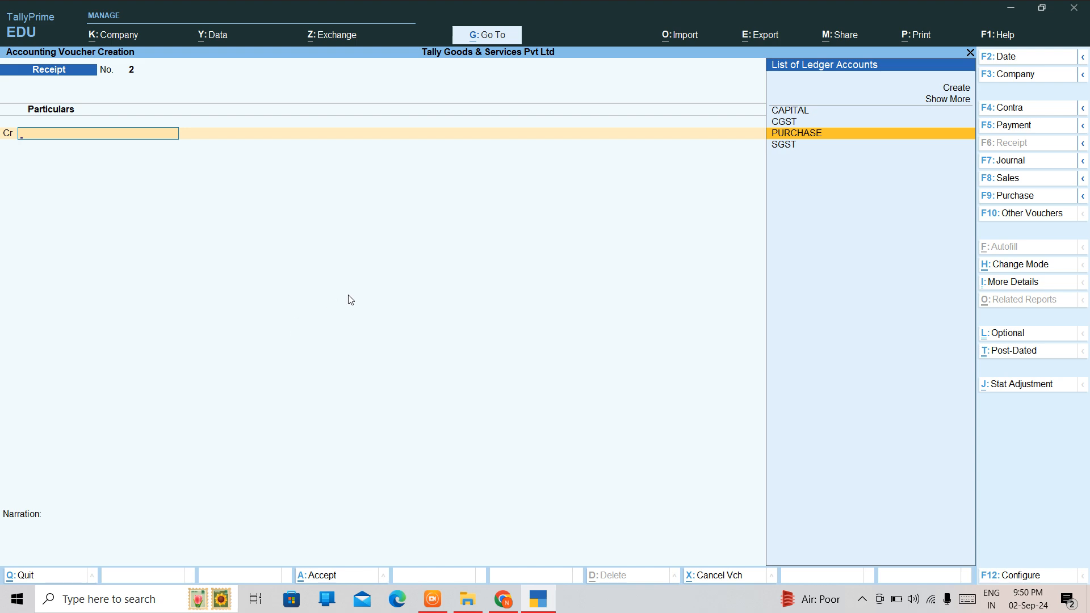
{"action": "key", "text": "Down"}
{"action": "key", "text": "Up"}
{"action": "key", "text": "Up"}
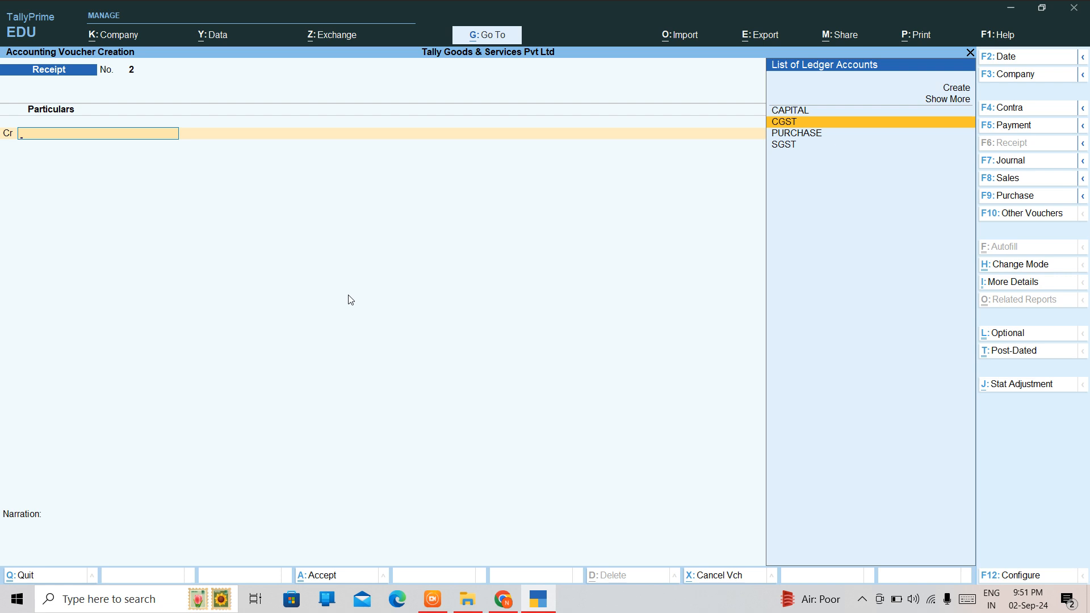
{"action": "key", "text": "Escape"}
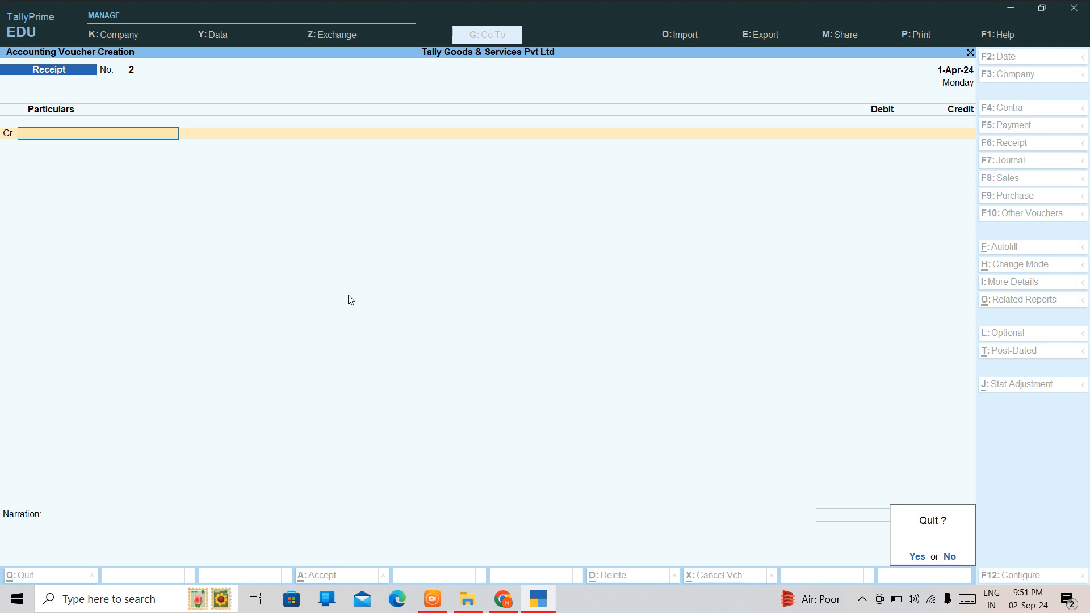
{"action": "key", "text": "y"}
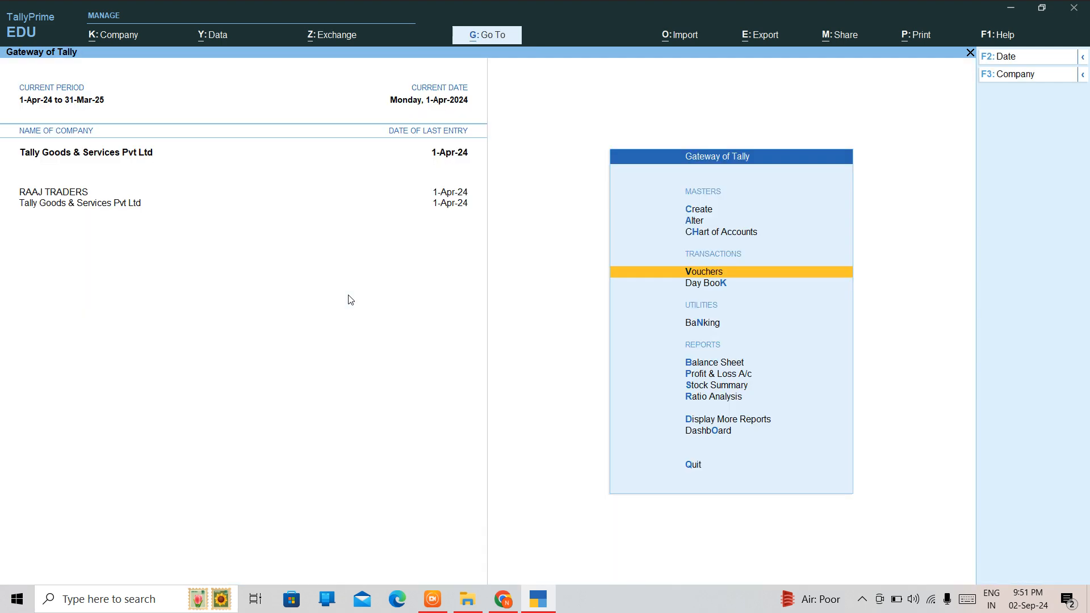
Review the previously saved Cash purchase voucher from voucher entry, and return to the Gateway of Tally without altering it.
{"action": "key", "text": "Return"}
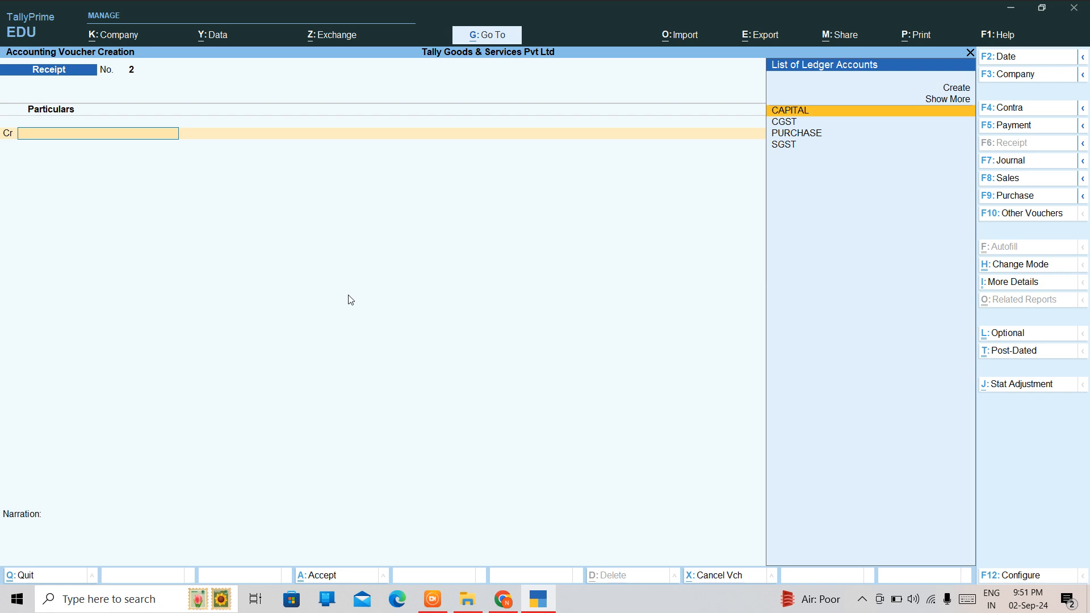
{"action": "key", "text": "Page_Up"}
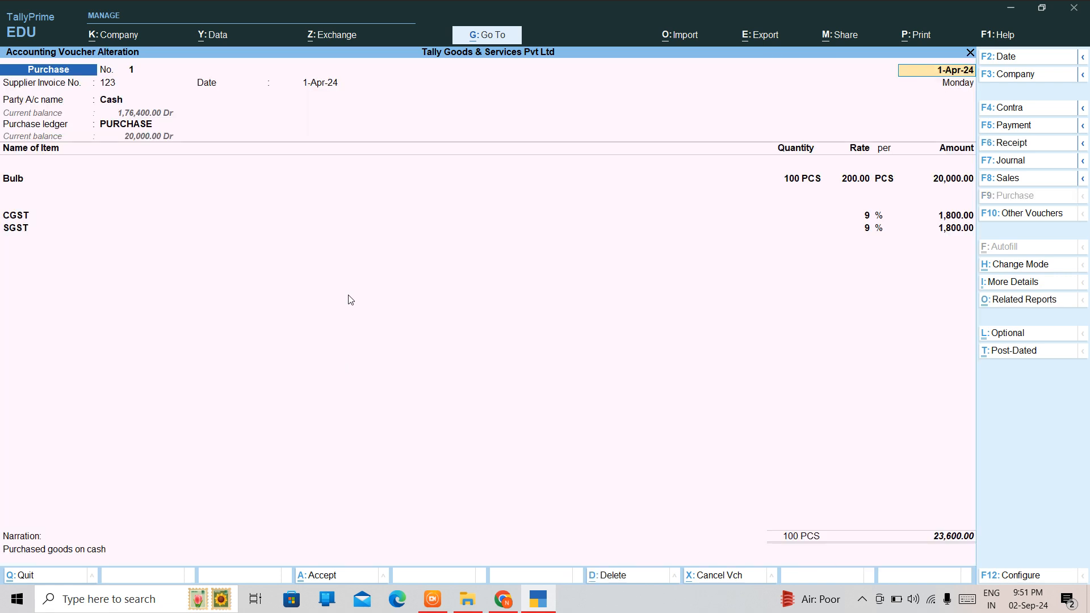
{"action": "key", "text": "BackSpace"}
{"action": "key", "text": "Escape"}
{"action": "key", "text": "y"}
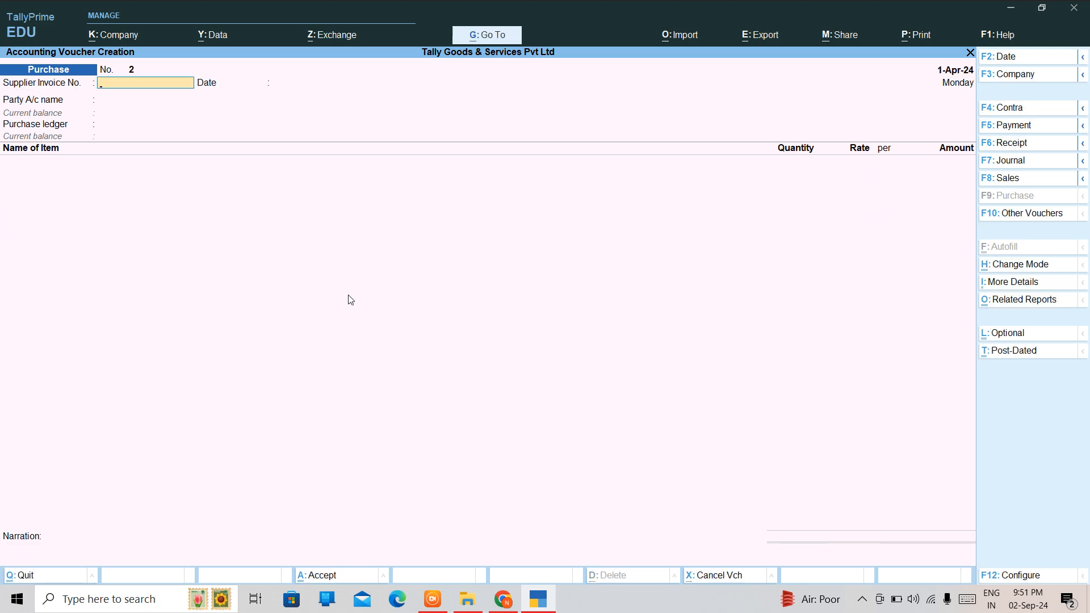
{"action": "key", "text": "Escape"}
Open the Cash purchase voucher from the Day Book.
{"action": "key", "text": "Up"}
{"action": "key", "text": "Down"}
{"action": "key", "text": "Down"}
{"action": "key", "text": "Down"}
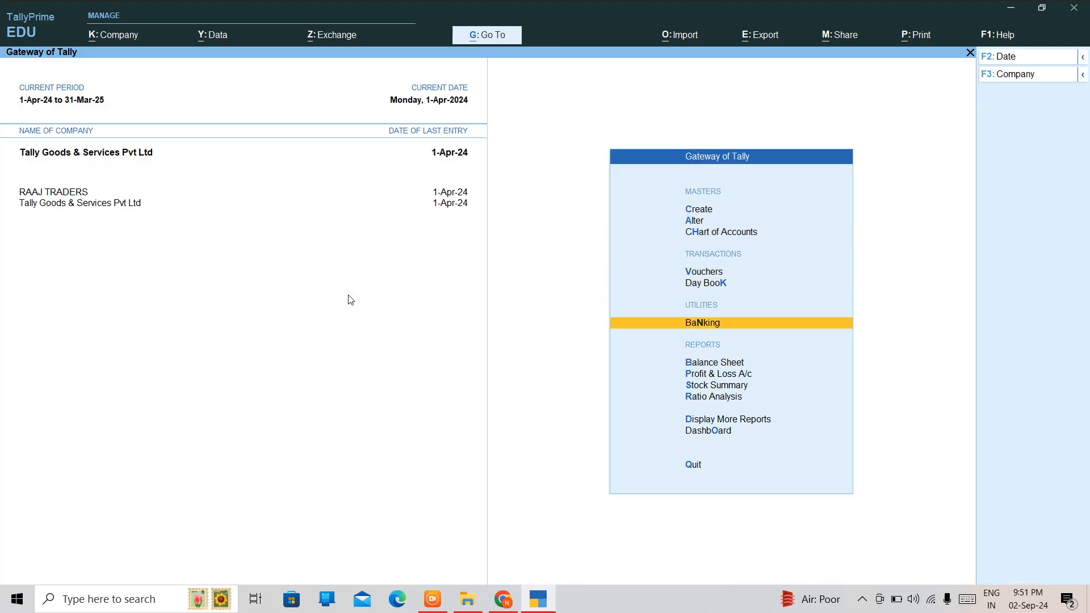
{"action": "key", "text": "Up"}
{"action": "key", "text": "Return"}
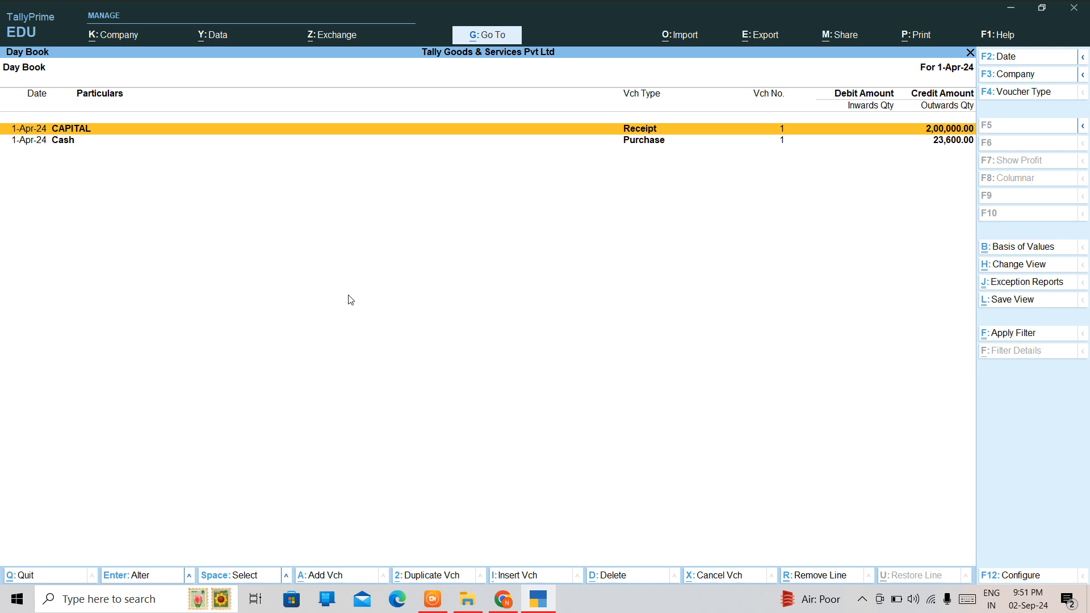
{"action": "key", "text": "Down"}
{"action": "key", "text": "Return"}
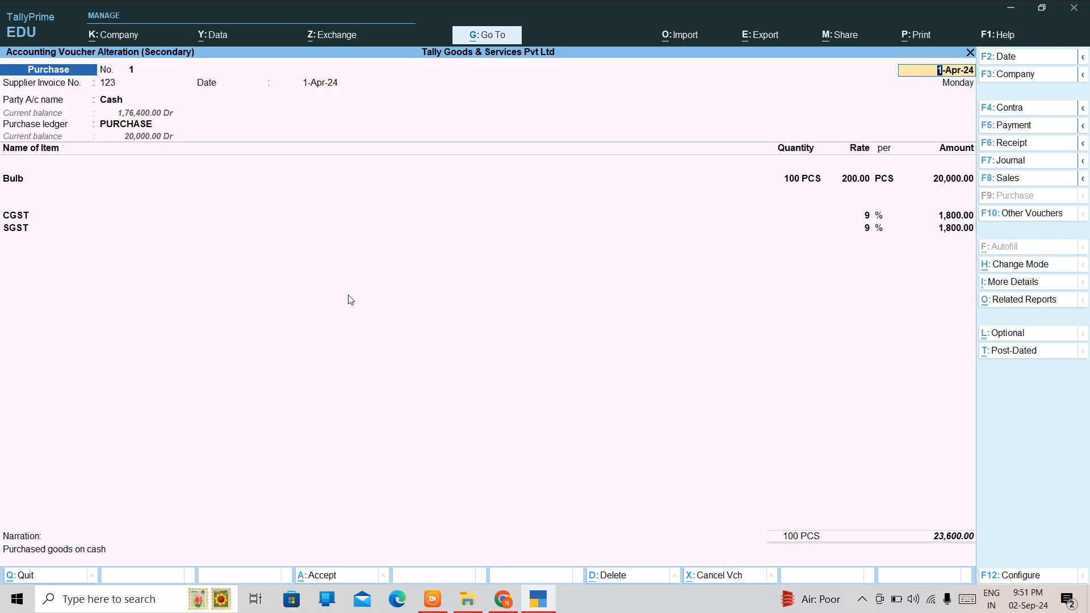
Preview the purchase voucher's printed invoice, and close the preview.
{"action": "key", "text": "ctrl+p"}
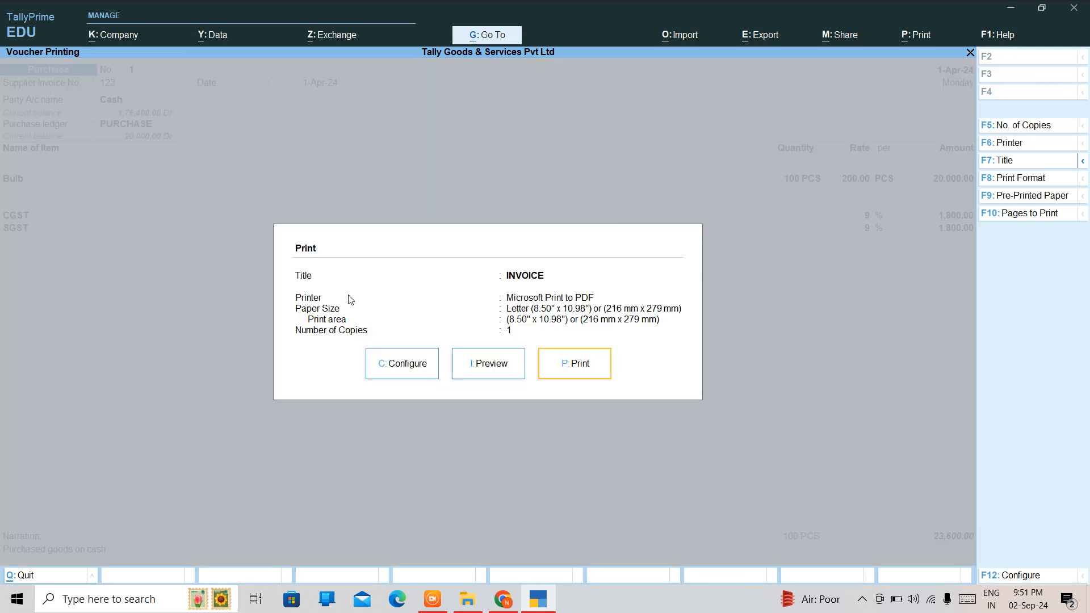
{"action": "key", "text": "i"}
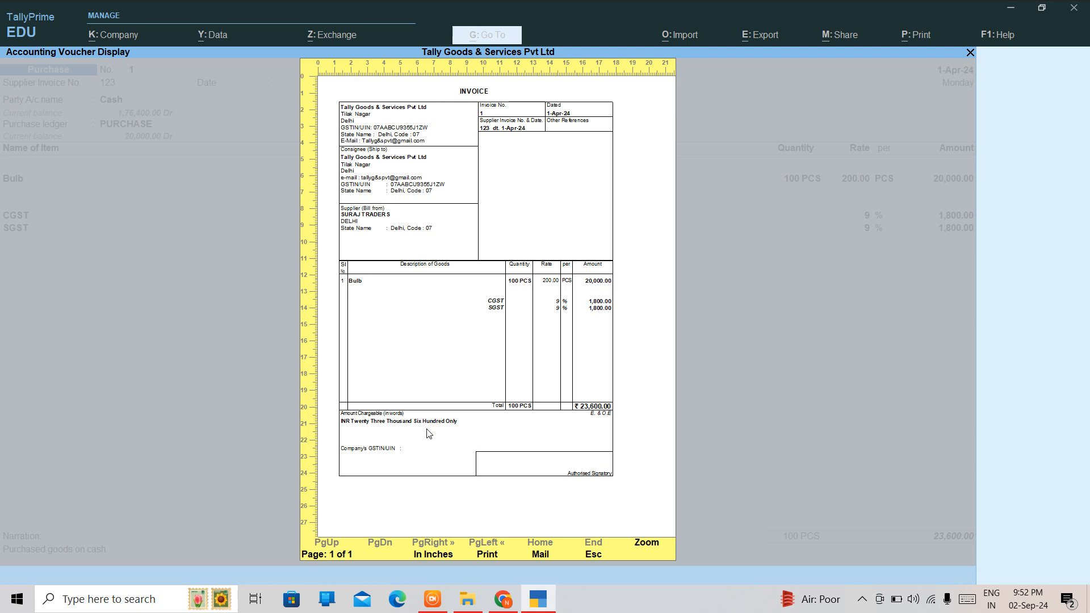
{"action": "key", "text": "Escape"}
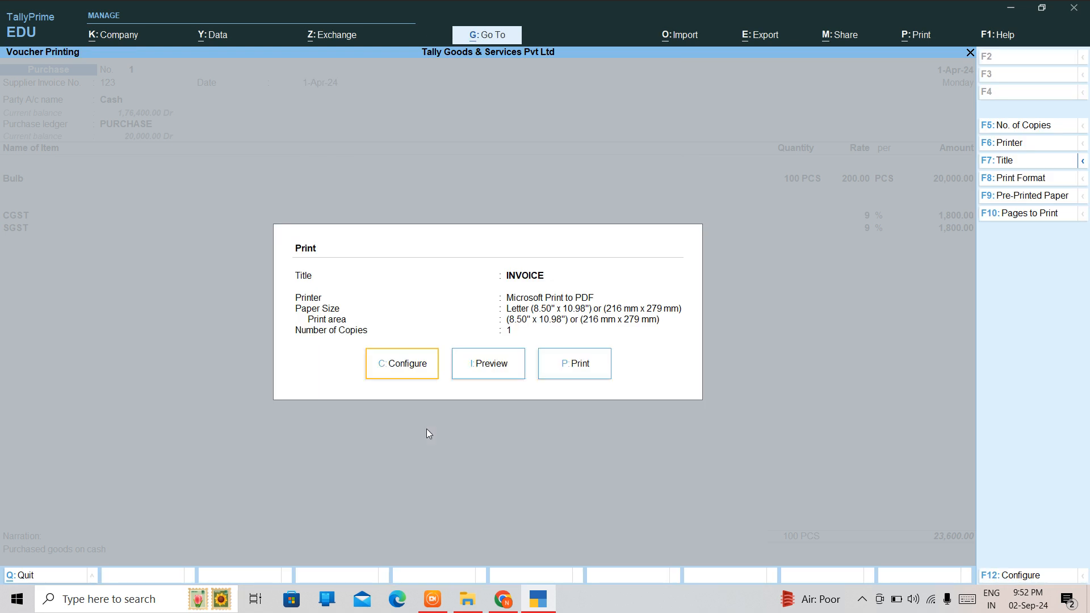
Print the invoice with Microsoft Print to PDF, saving it on the Desktop as "bulb gst invoice".
{"action": "key", "text": "p"}
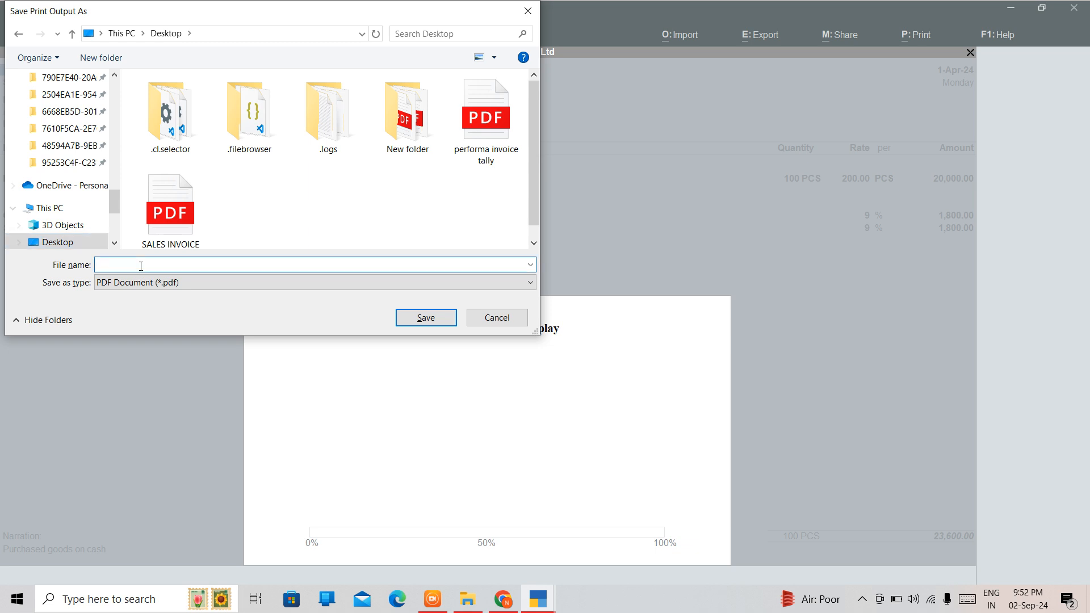
{"action": "type", "text": "bulb gst invoice"}
{"action": "key", "text": "Return"}
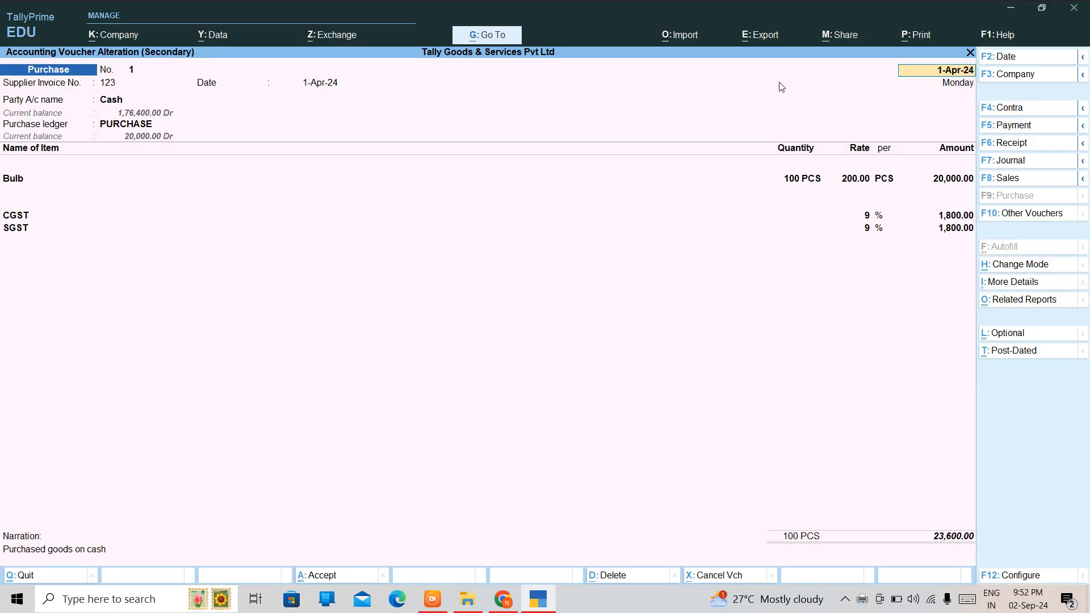
Minimize the TallyPrime window and open the "bulb gst invoice" PDF from the desktop.
{"action": "left_click", "coordinate": [1011, 8]}
{"action": "double_click", "coordinate": [136, 163]}
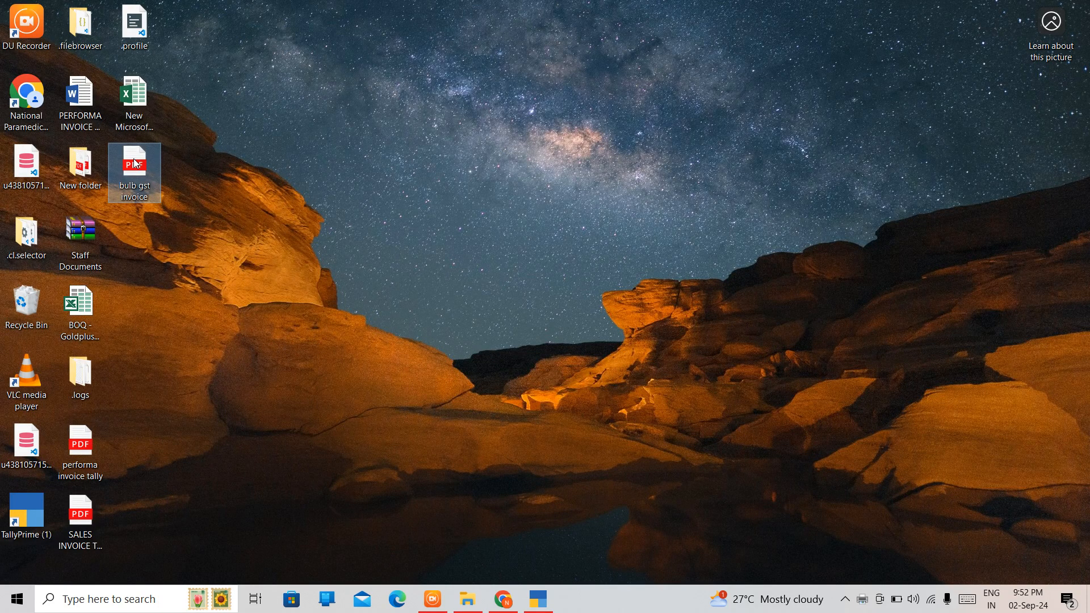
{"action": "double_click", "coordinate": [136, 164]}
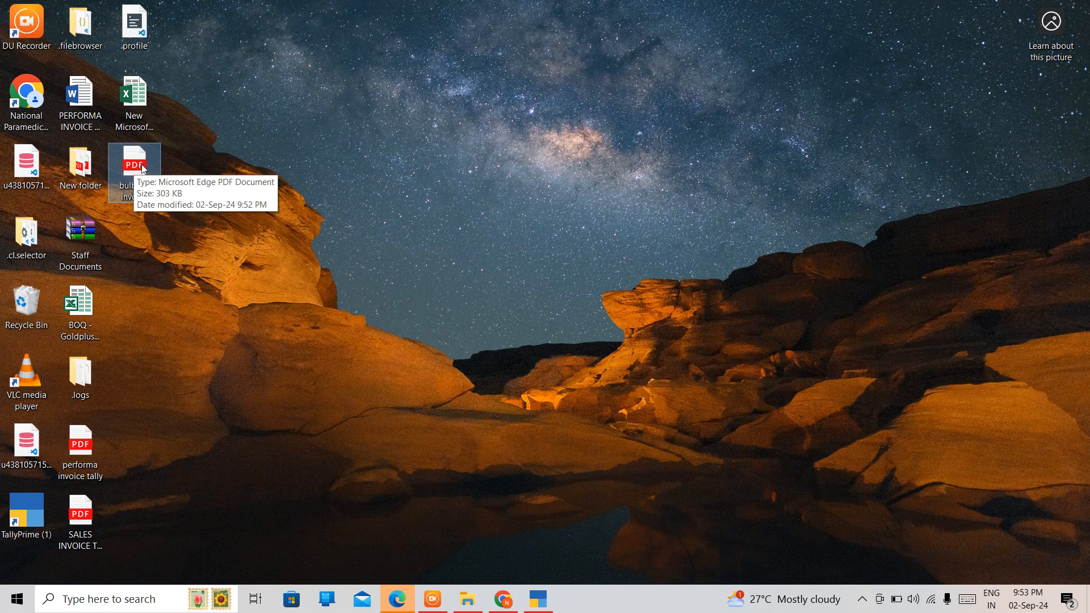
{"action": "double_click", "coordinate": [134, 170]}
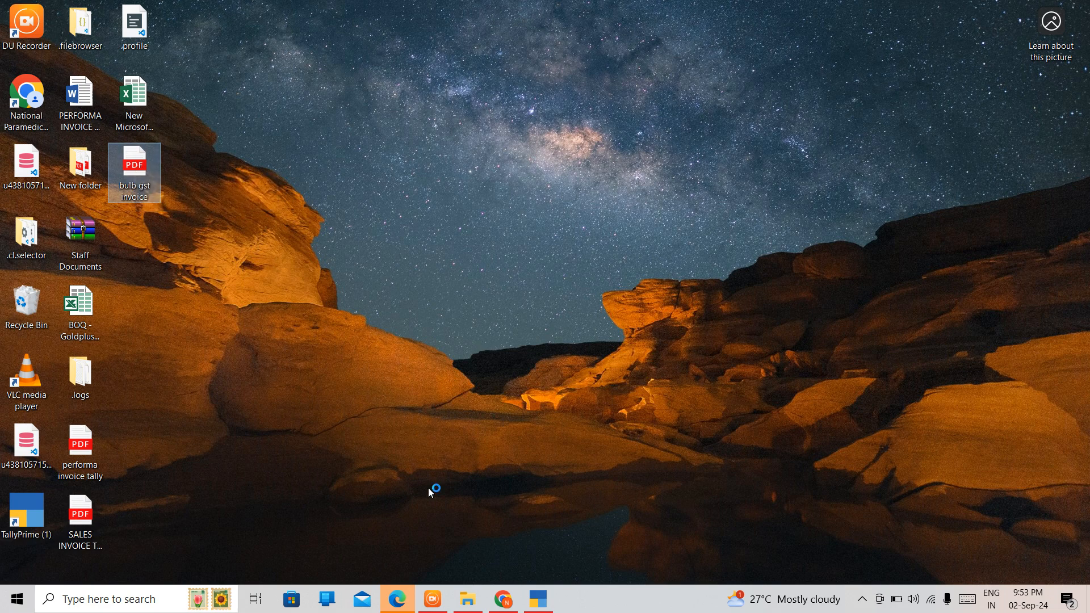